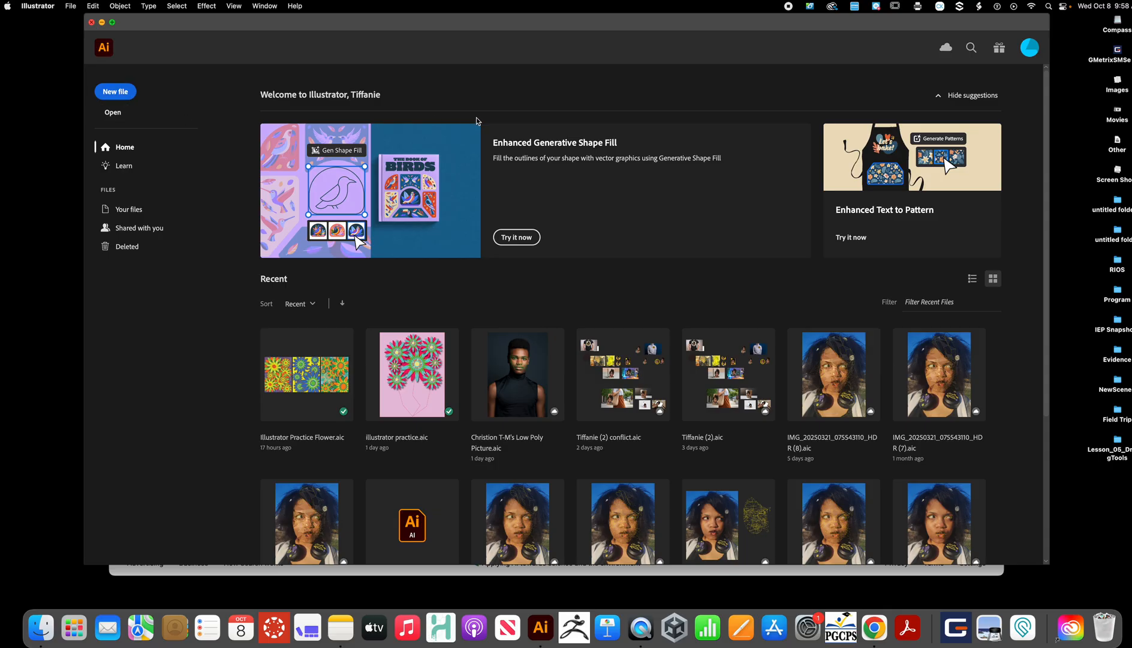
- Start a new document and browse the Print, Web, Mobile, Saved and Recent preset categories
{"action": "left_click", "coordinate": [113, 96]}
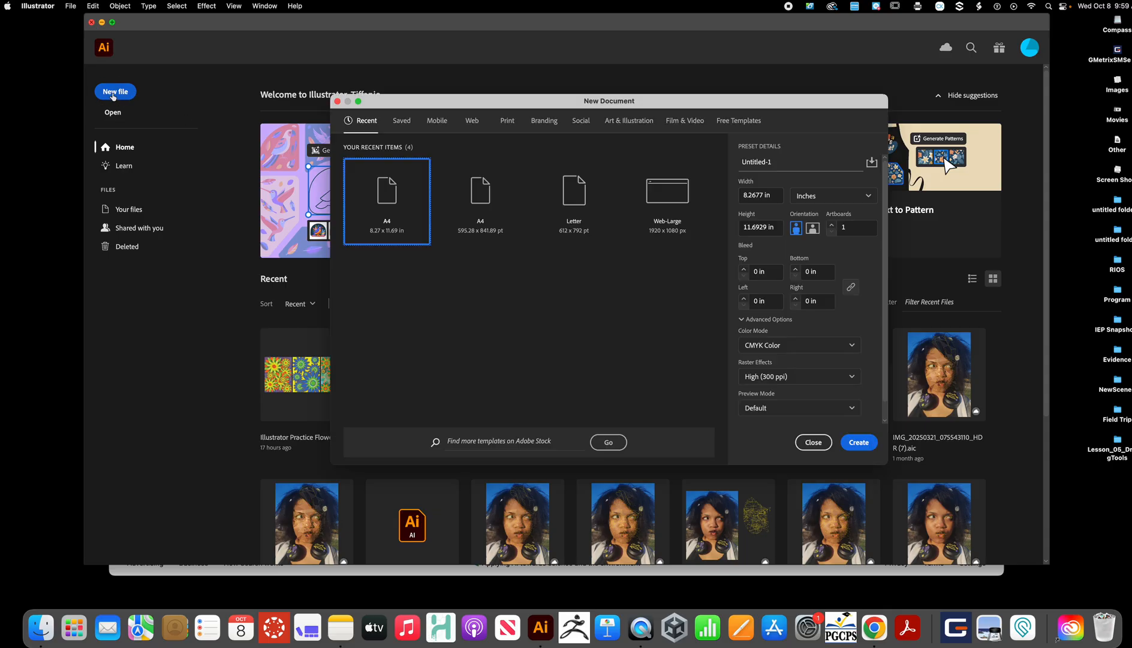
{"action": "left_click_drag", "start_coordinate": [498, 100], "coordinate": [460, 146]}
{"action": "left_click", "coordinate": [473, 172]}
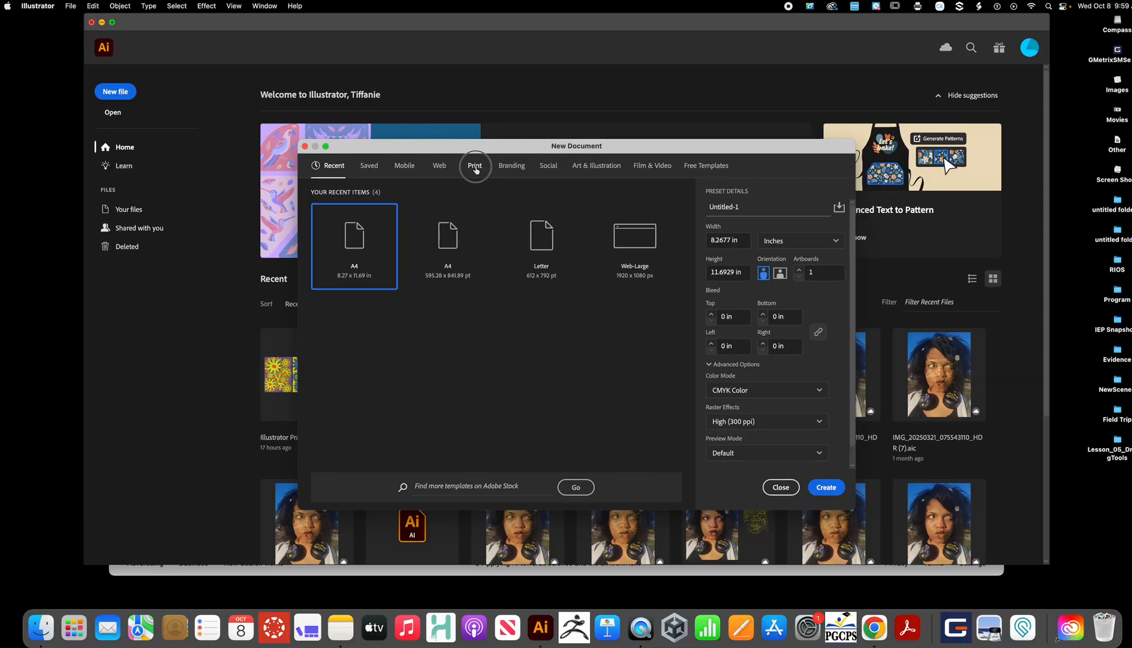
{"action": "scroll", "coordinate": [483, 249], "scroll_direction": "down", "scroll_amount": 10}
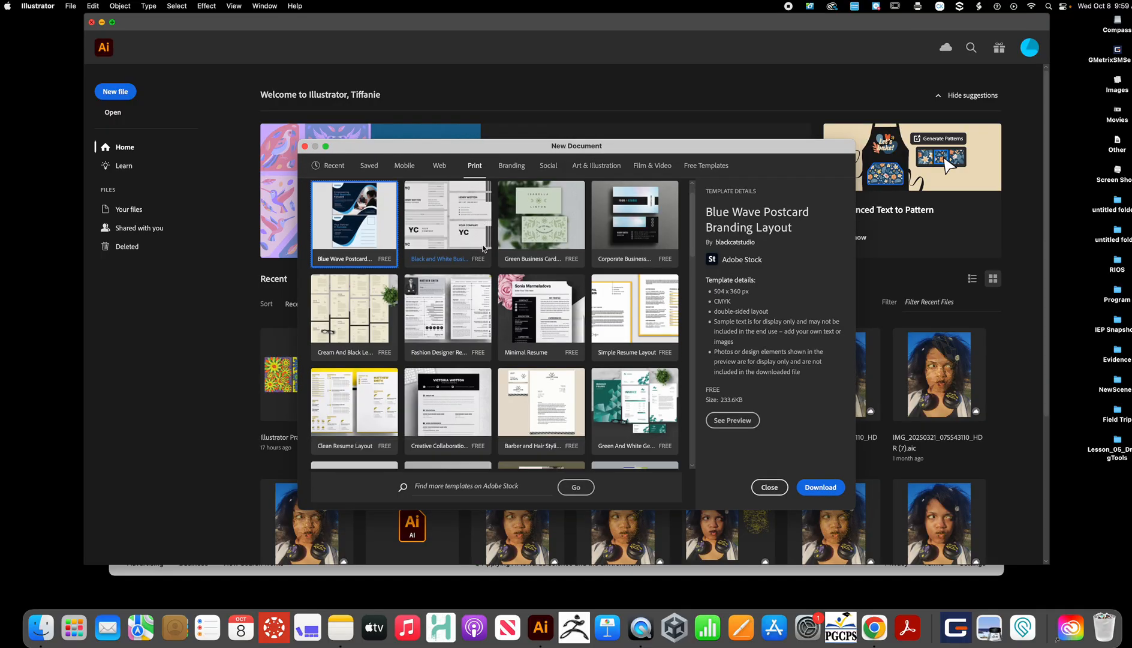
{"action": "scroll", "coordinate": [483, 248], "scroll_direction": "up", "scroll_amount": 10}
{"action": "scroll", "coordinate": [483, 248], "scroll_direction": "down", "scroll_amount": 4}
{"action": "scroll", "coordinate": [483, 248], "scroll_direction": "up", "scroll_amount": 4}
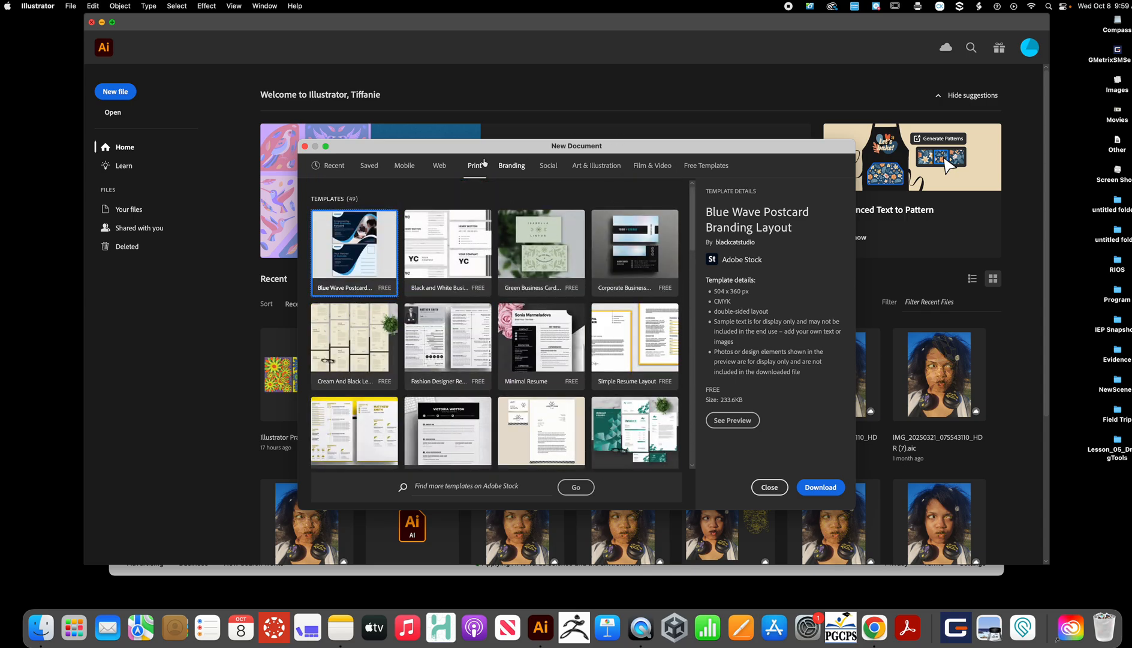
{"action": "left_click", "coordinate": [440, 166]}
{"action": "left_click", "coordinate": [404, 166]}
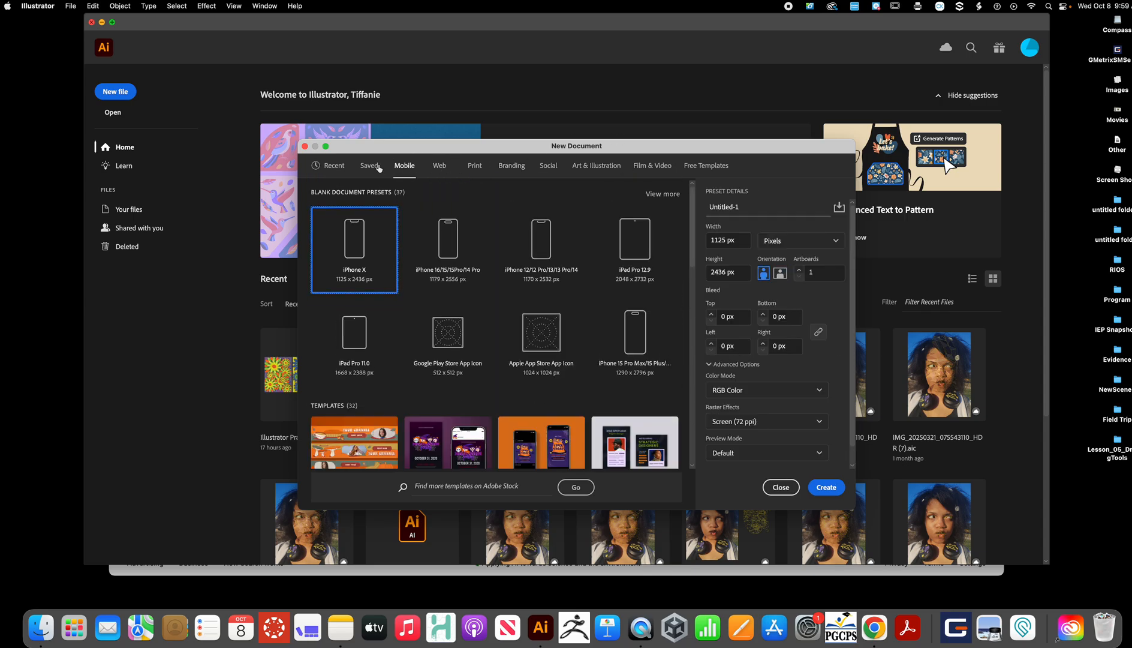
{"action": "left_click", "coordinate": [368, 165]}
{"action": "left_click", "coordinate": [332, 166]}
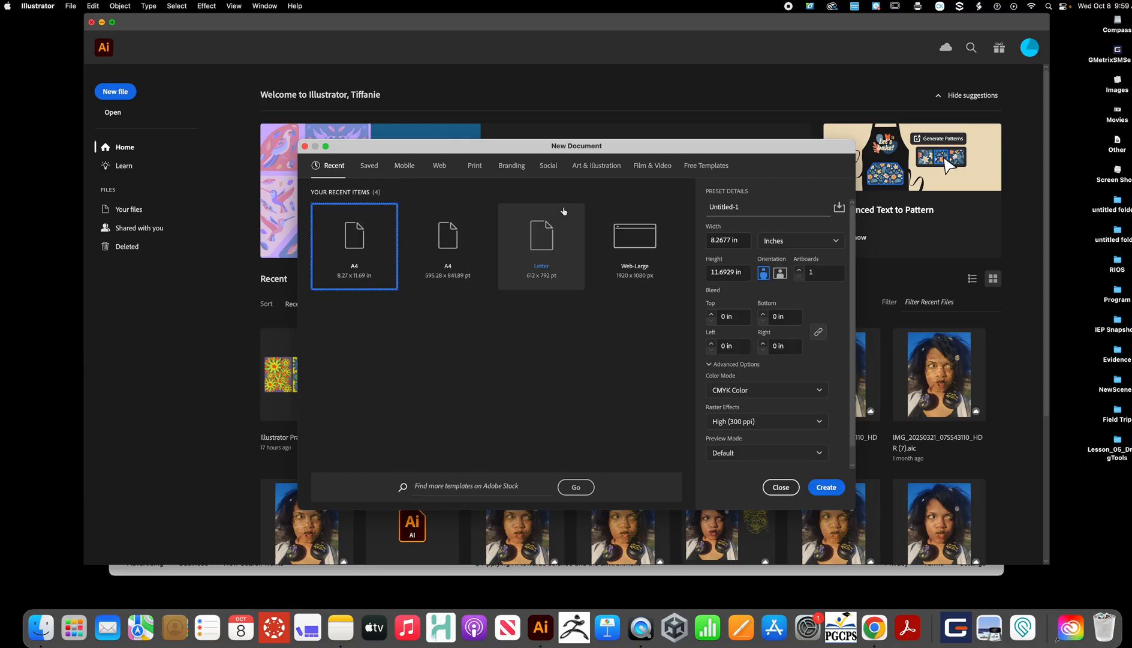
- Set the document width to 8.5 in and the height to 11 in
{"action": "left_click", "coordinate": [740, 241]}
{"action": "triple_click", "coordinate": [741, 240]}
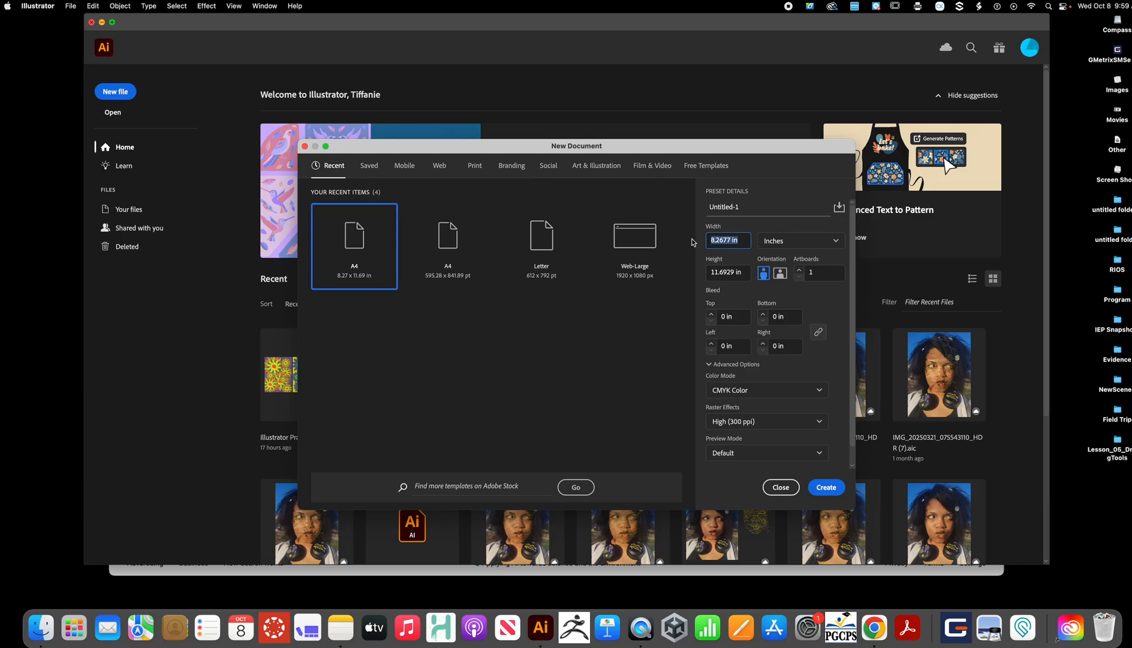
{"action": "type", "text": "8.5"}
{"action": "key", "text": "Tab"}
{"action": "type", "text": "1"}
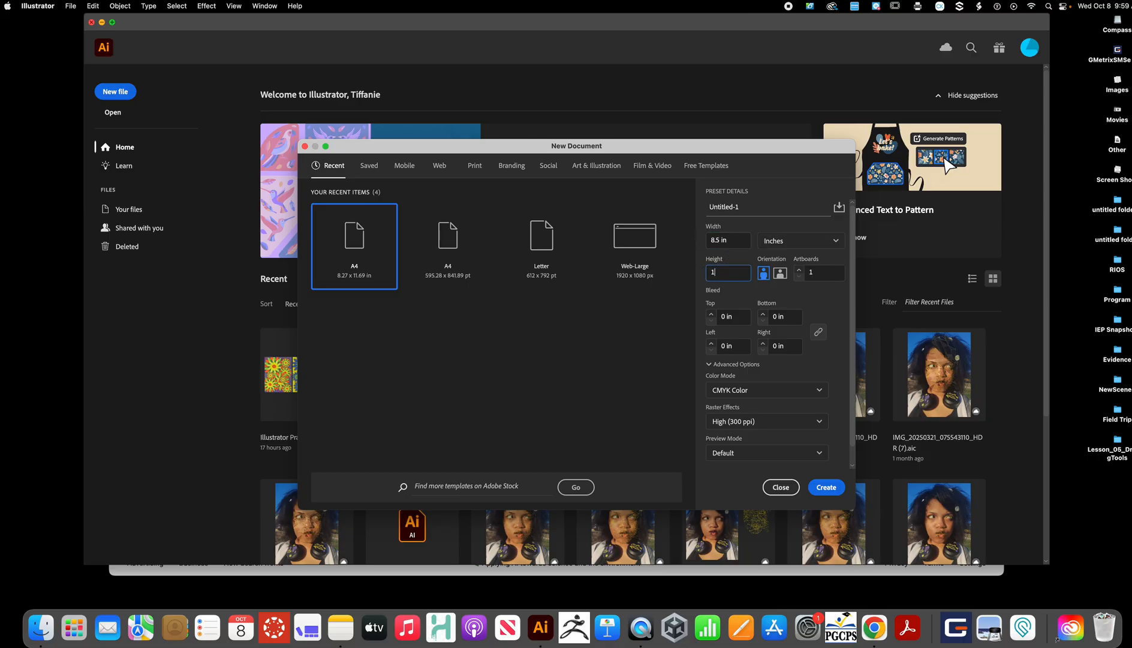
{"action": "type", "text": "1"}
- Name the document Illustrator Practice followed by the user's first name
{"action": "key", "text": "Tab"}
{"action": "left_click_drag", "start_coordinate": [759, 210], "coordinate": [684, 210]}
{"action": "type", "text": "Illustrator Practice Tiffanie"}
{"action": "left_click_drag", "start_coordinate": [703, 148], "coordinate": [707, 102]}
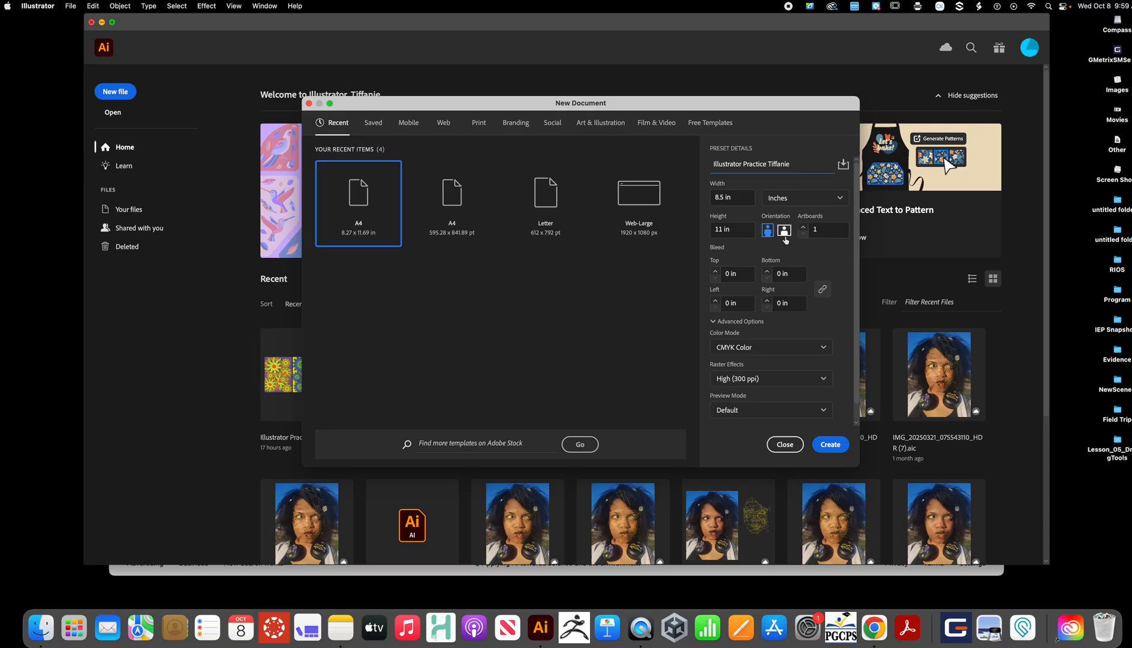
- Keep a single artboard and select Inches as the document units
{"action": "left_click", "coordinate": [803, 227]}
{"action": "left_click", "coordinate": [803, 234]}
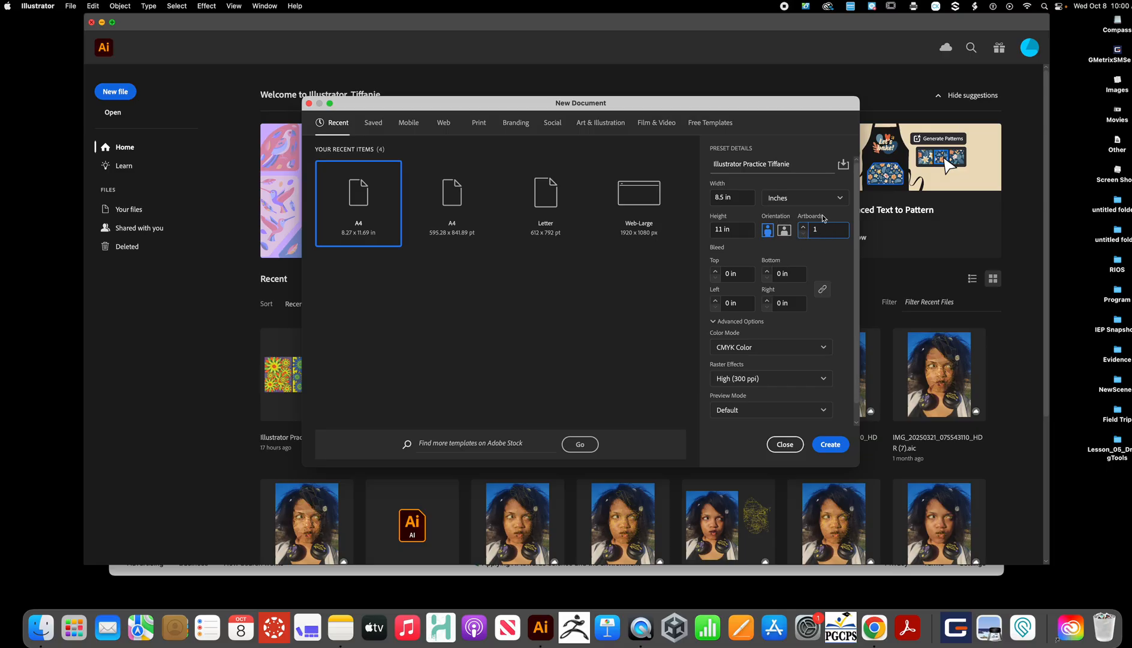
{"action": "left_click", "coordinate": [839, 198]}
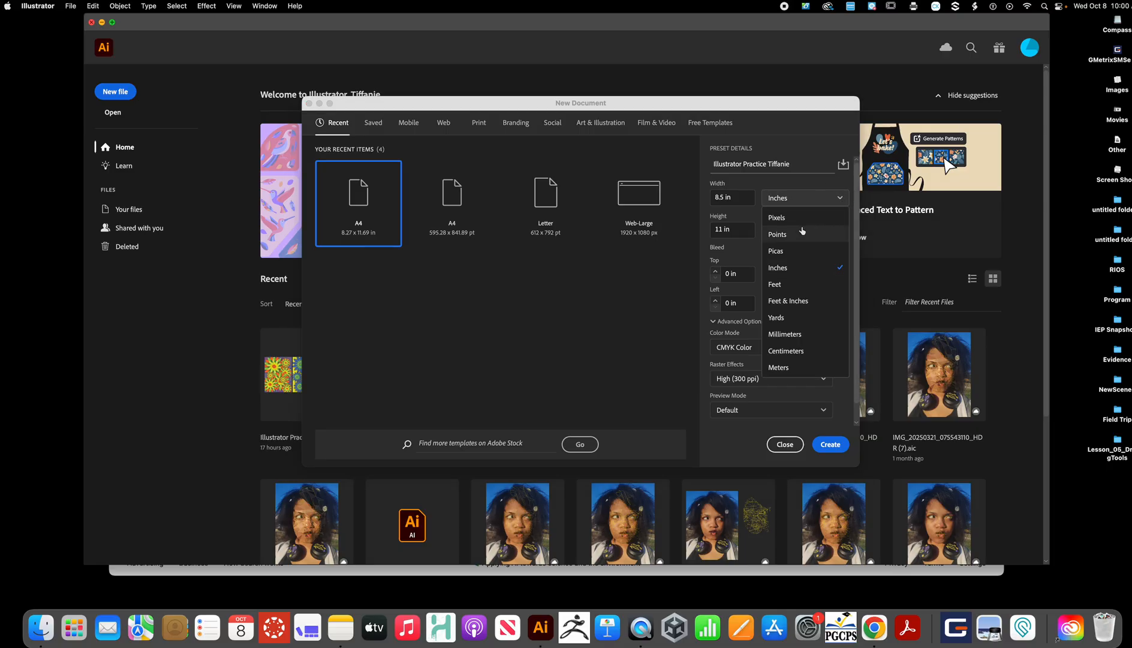
{"action": "left_click", "coordinate": [785, 268]}
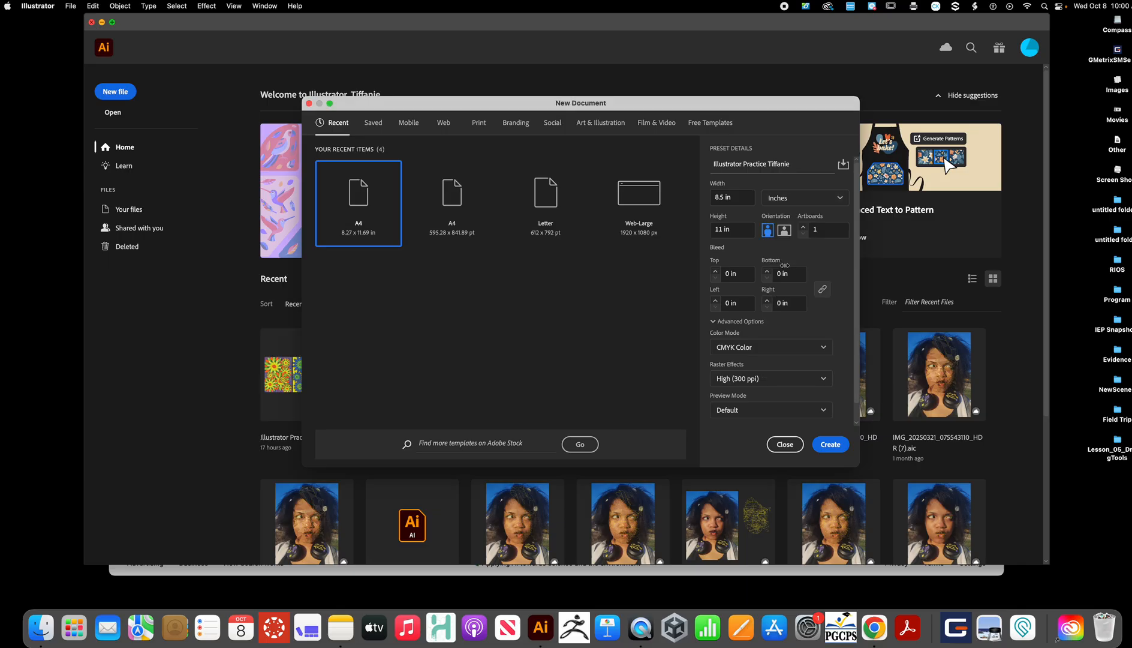
- Review the color mode and raster effects options, keeping CMYK Color and High (300 ppi), and create the document
{"action": "scroll", "coordinate": [825, 243], "scroll_direction": "down", "scroll_amount": 1}
{"action": "scroll", "coordinate": [826, 241], "scroll_direction": "up", "scroll_amount": 1}
{"action": "left_click", "coordinate": [826, 351]}
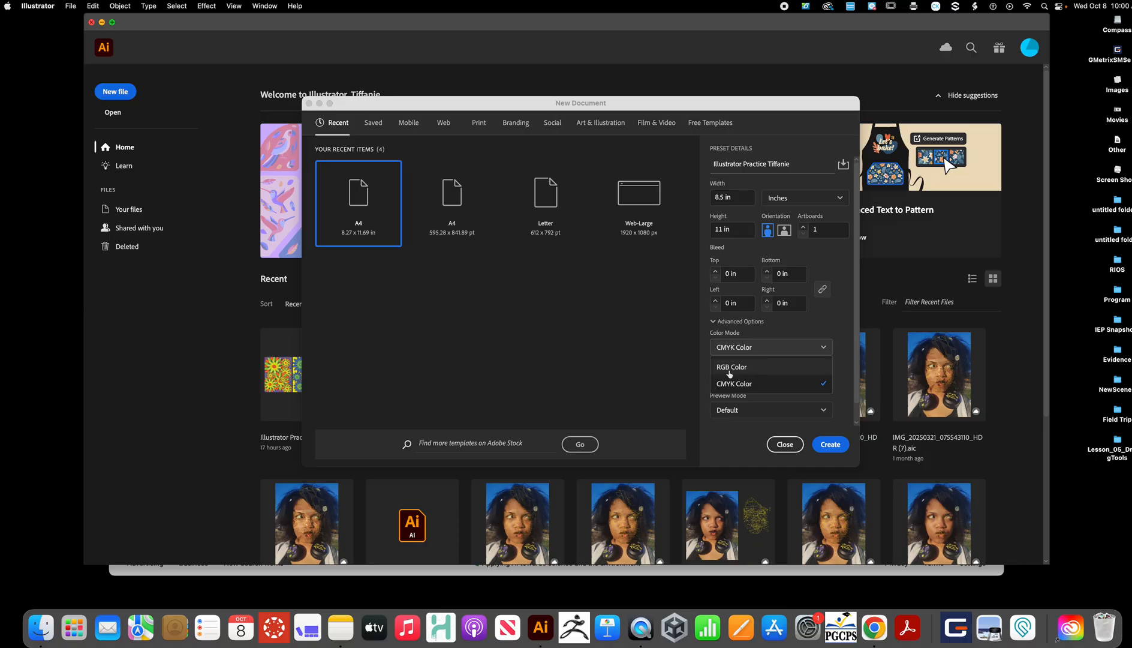
{"action": "left_click", "coordinate": [845, 330]}
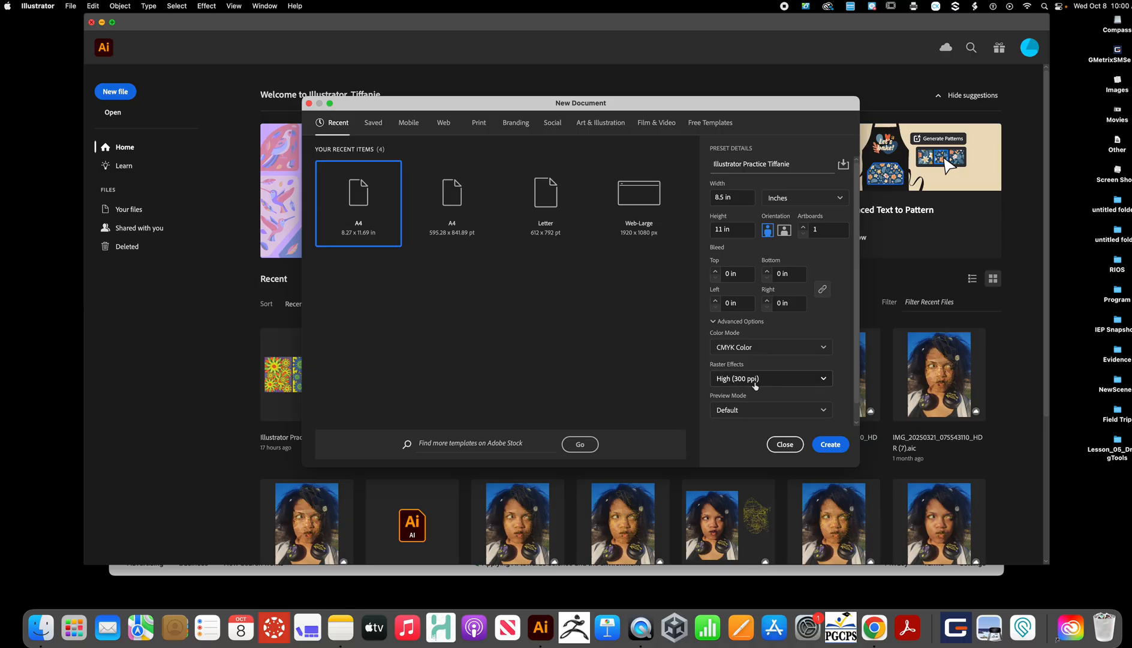
{"action": "left_click", "coordinate": [824, 379]}
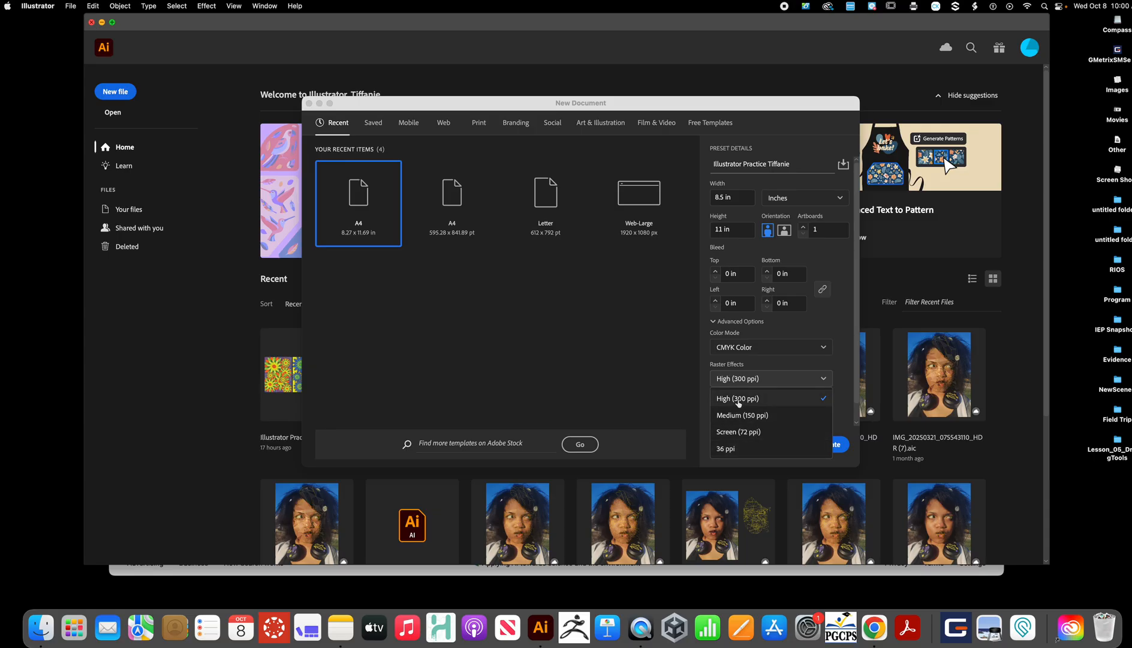
{"action": "left_click", "coordinate": [842, 379]}
{"action": "left_click", "coordinate": [830, 445]}
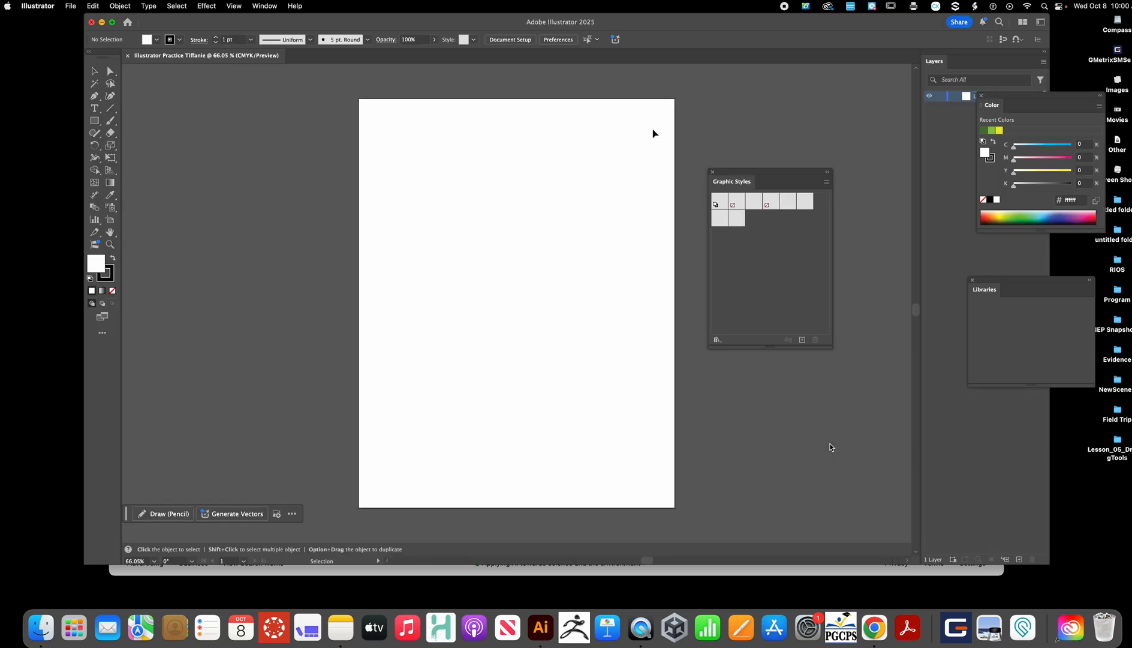
- Close the floating Graphic Styles and Libraries panels
{"action": "left_click_drag", "start_coordinate": [720, 175], "coordinate": [688, 181]}
{"action": "left_click", "coordinate": [680, 175]}
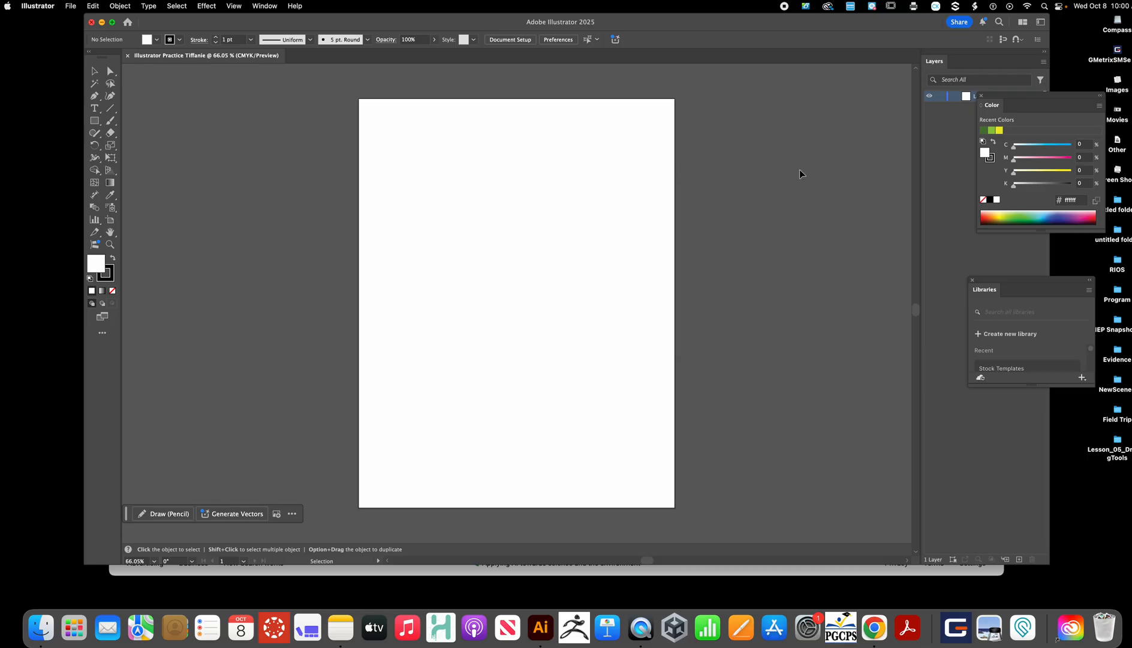
{"action": "left_click", "coordinate": [973, 281]}
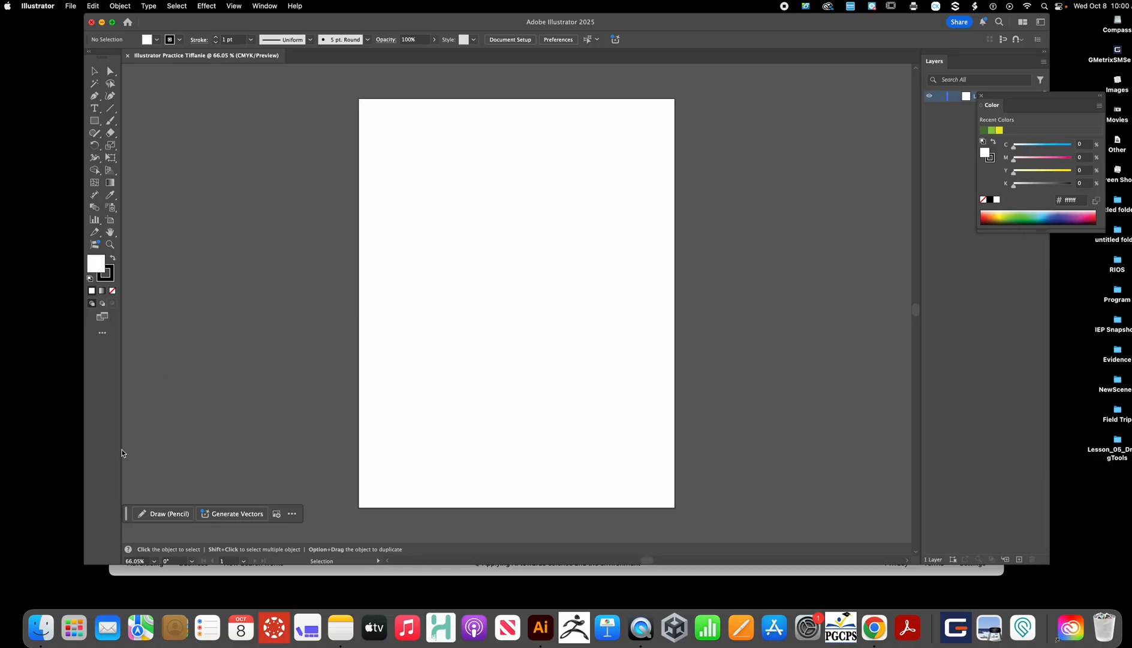
- Dock the Color panel as a tab beside the Layers panel and return to the Layers tab
{"action": "mouse_move", "coordinate": [127, 516]}
{"action": "left_mouse_down"}
{"action": "mouse_move", "coordinate": [198, 424]}
{"action": "mouse_move", "coordinate": [208, 475]}
{"action": "mouse_move", "coordinate": [159, 475]}
{"action": "mouse_move", "coordinate": [383, 480]}
{"action": "mouse_move", "coordinate": [450, 500]}
{"action": "mouse_move", "coordinate": [448, 345]}
{"action": "mouse_move", "coordinate": [371, 472]}
{"action": "mouse_move", "coordinate": [137, 526]}
{"action": "left_mouse_up"}
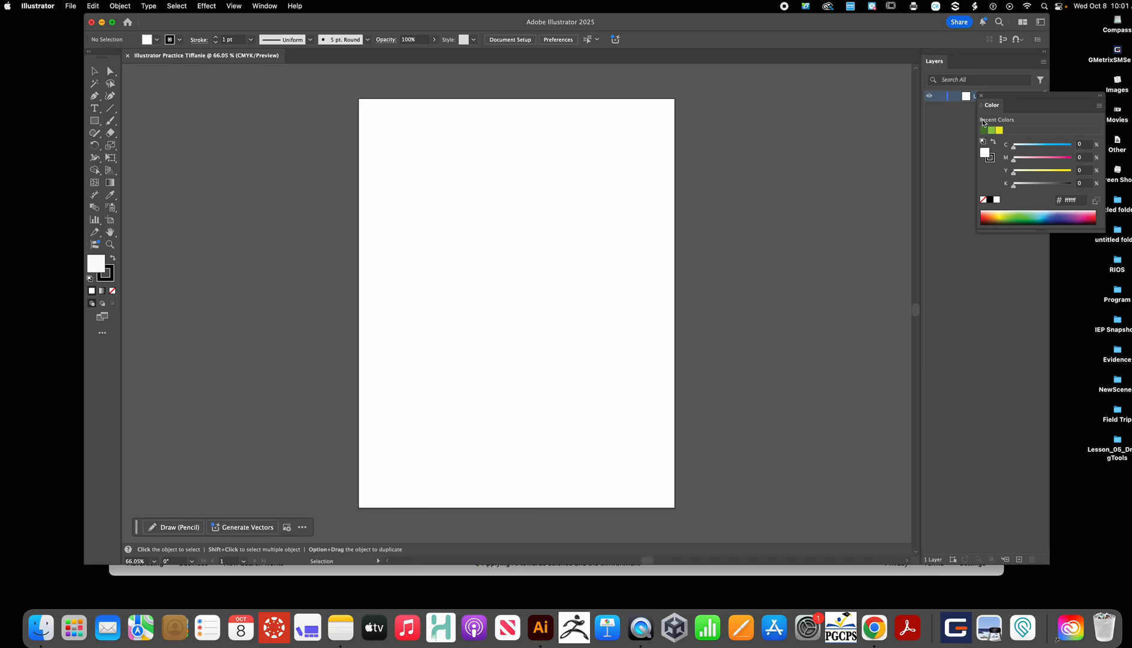
{"action": "left_click_drag", "start_coordinate": [995, 110], "coordinate": [982, 65]}
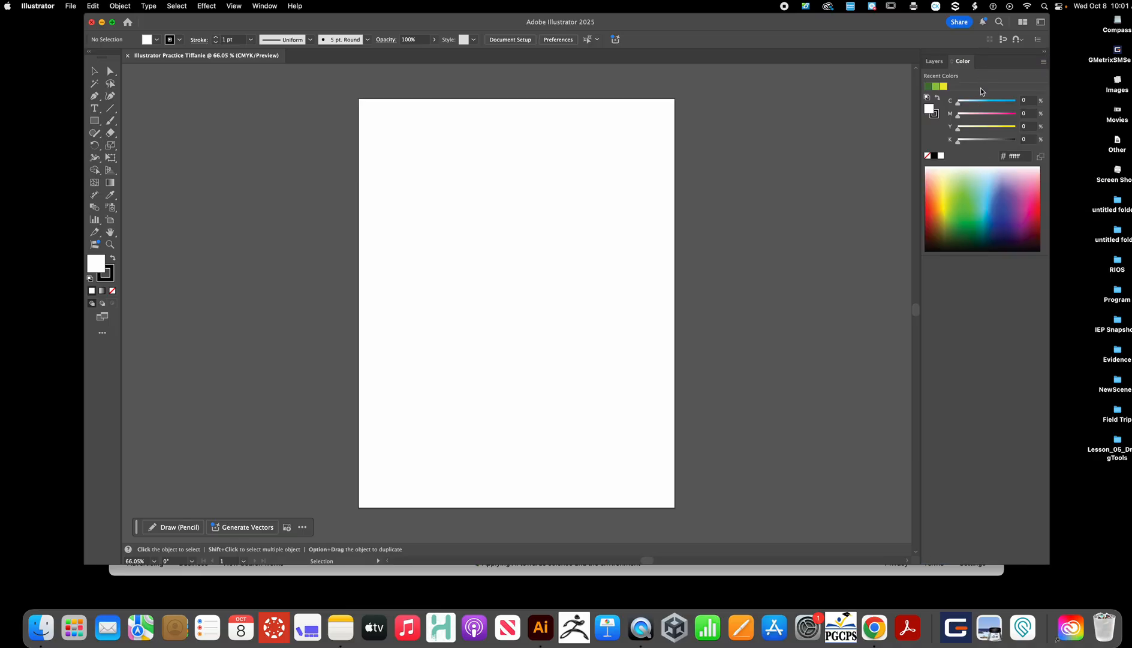
{"action": "left_click", "coordinate": [935, 61]}
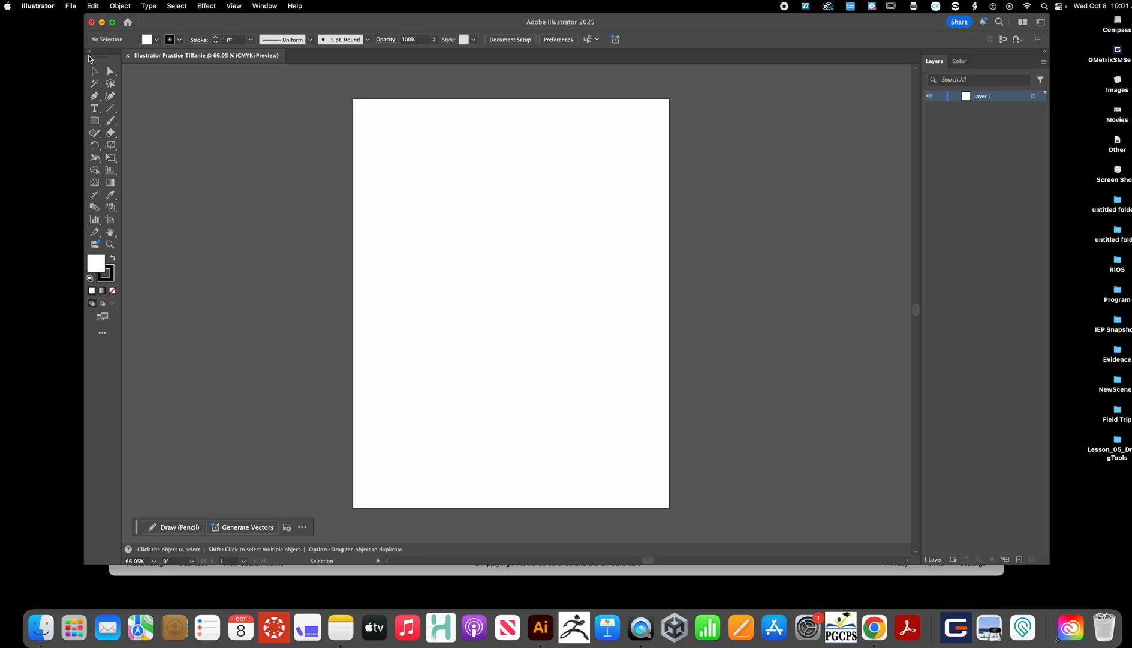
{"action": "left_click", "coordinate": [90, 54]}
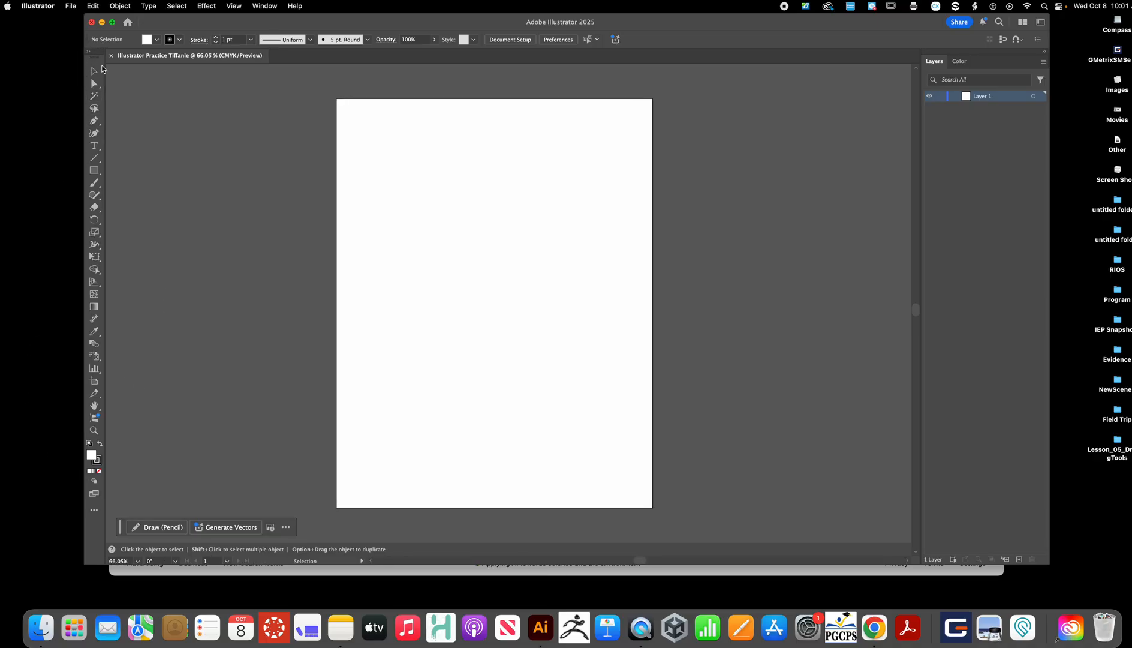
{"action": "left_click", "coordinate": [90, 54]}
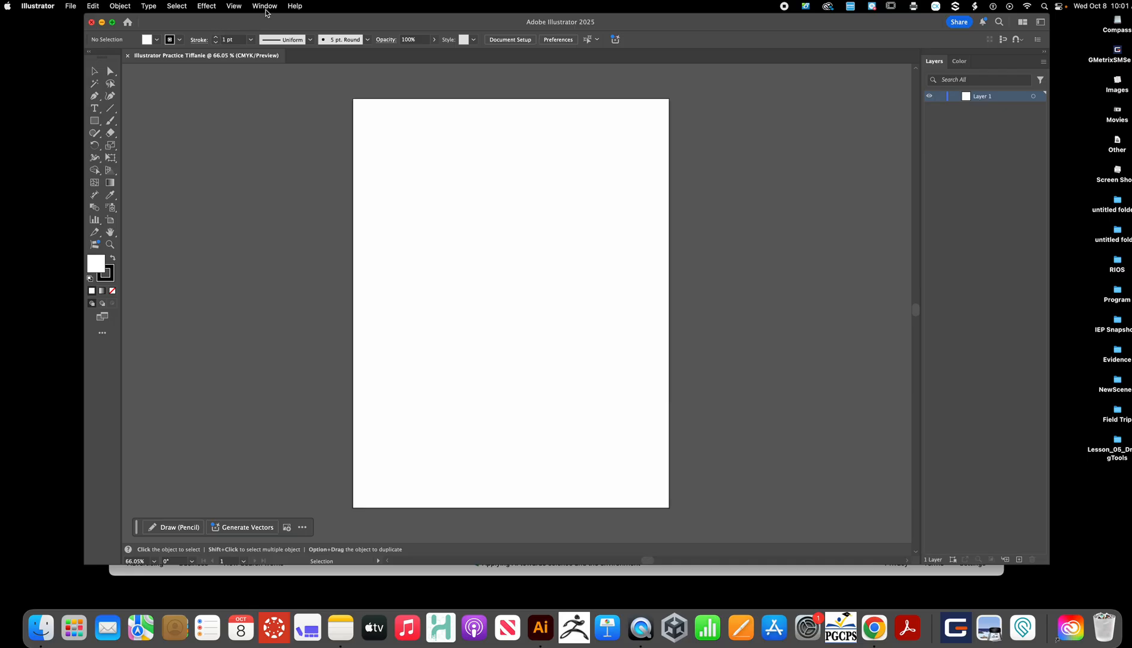
{"action": "left_click", "coordinate": [264, 6]}
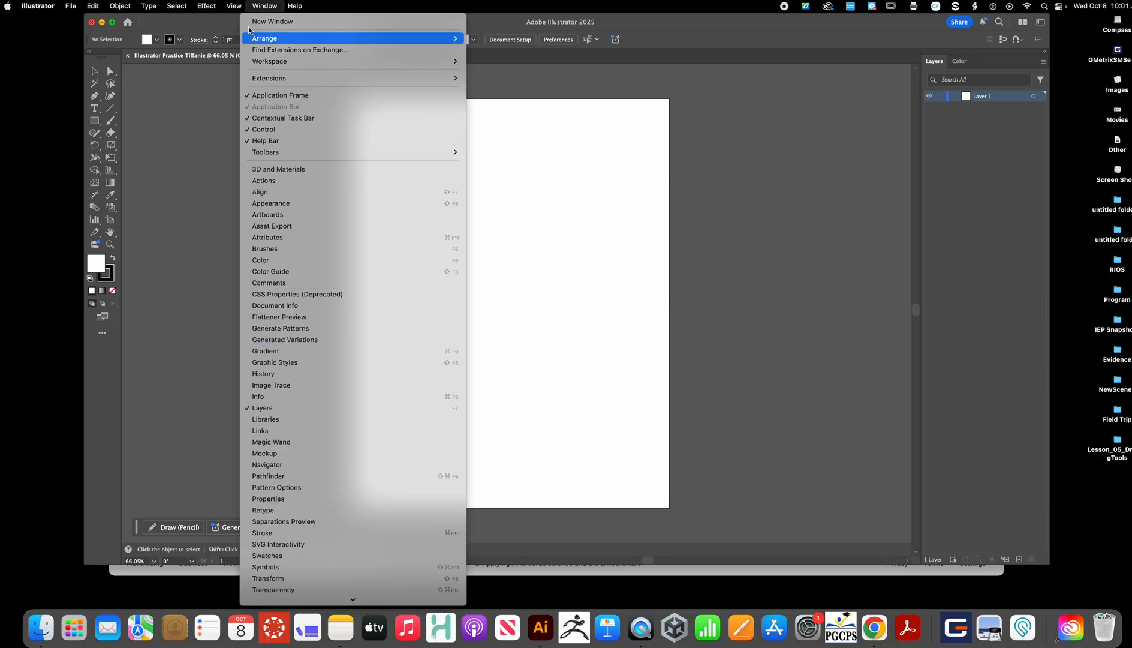
{"action": "left_click", "coordinate": [262, 6]}
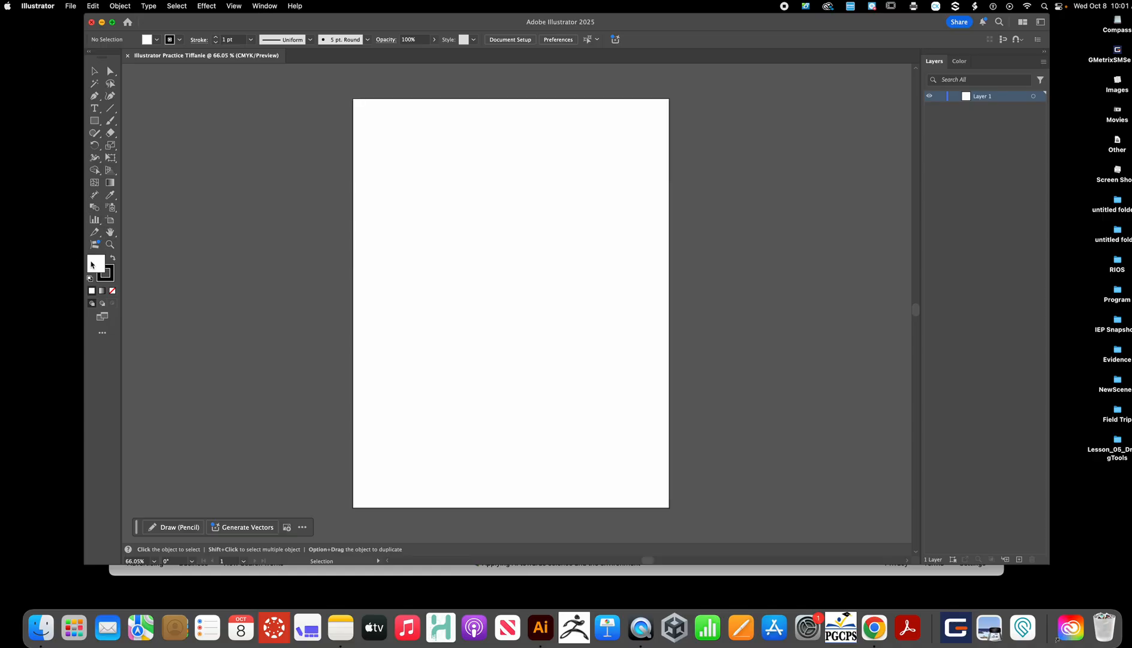
- Set the fill color to bright yellow fcf508 in the Color Picker
{"action": "double_click", "coordinate": [92, 264]}
{"action": "left_click", "coordinate": [590, 357]}
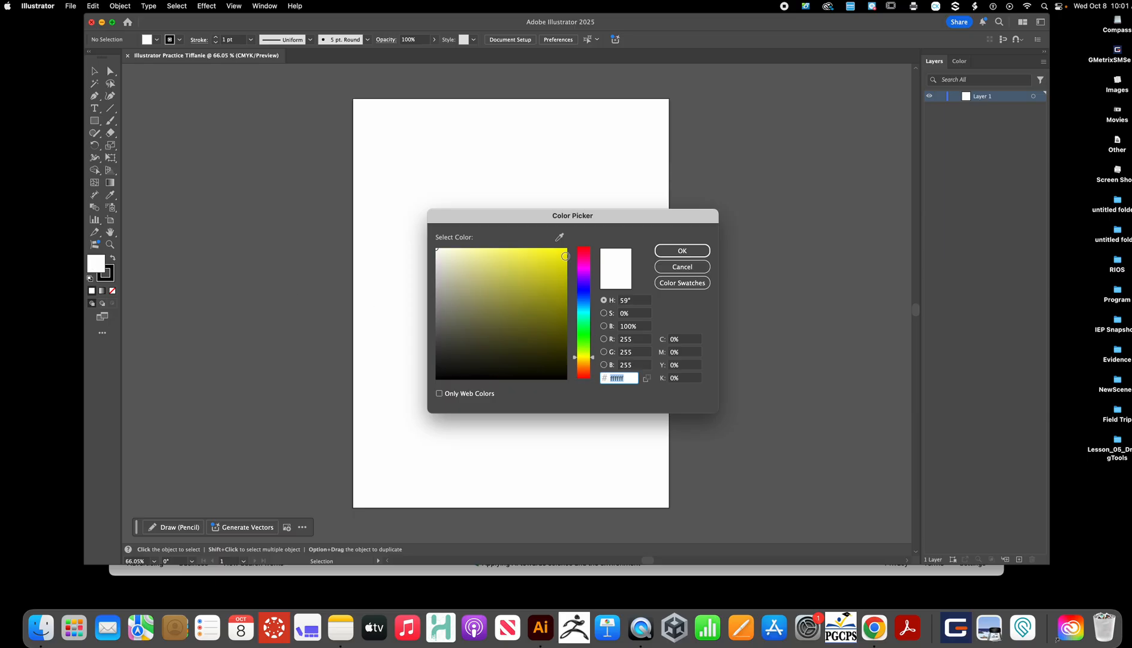
{"action": "left_click", "coordinate": [564, 249]}
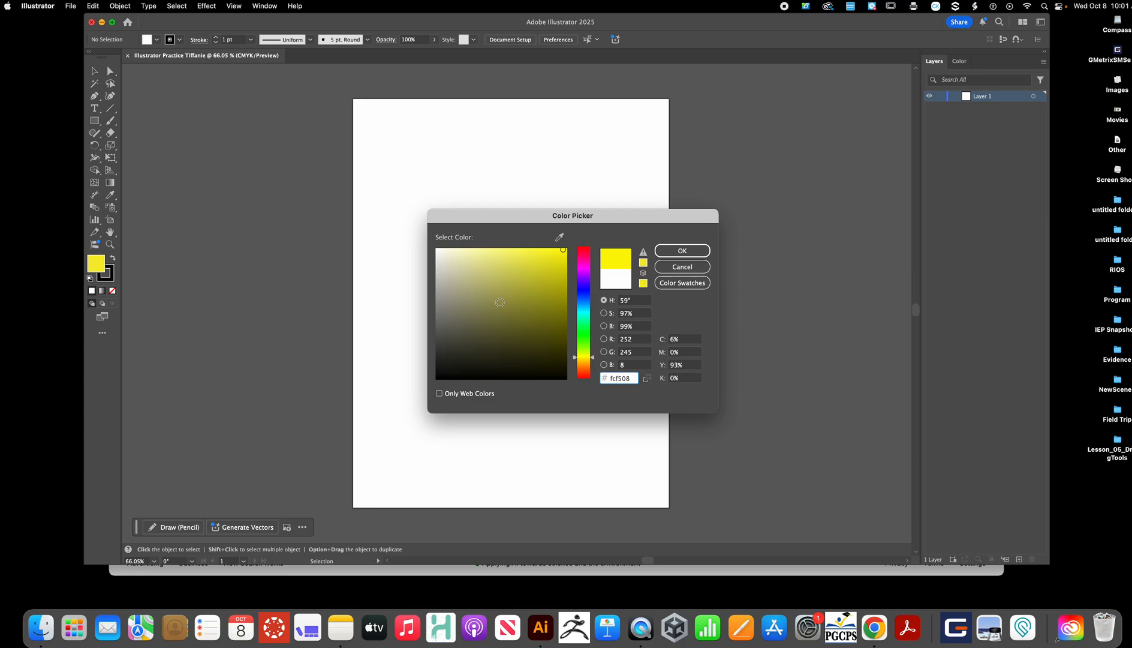
{"action": "left_click", "coordinate": [697, 252]}
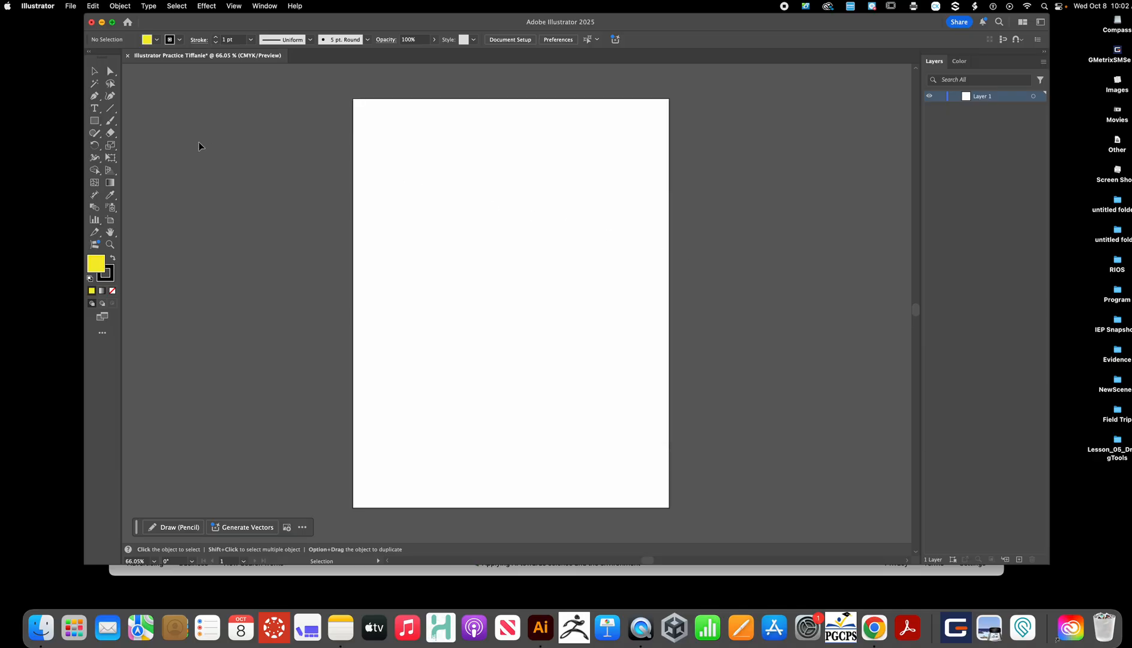
- Set the stroke color to orange f77c0d in the Color Picker
{"action": "double_click", "coordinate": [110, 278]}
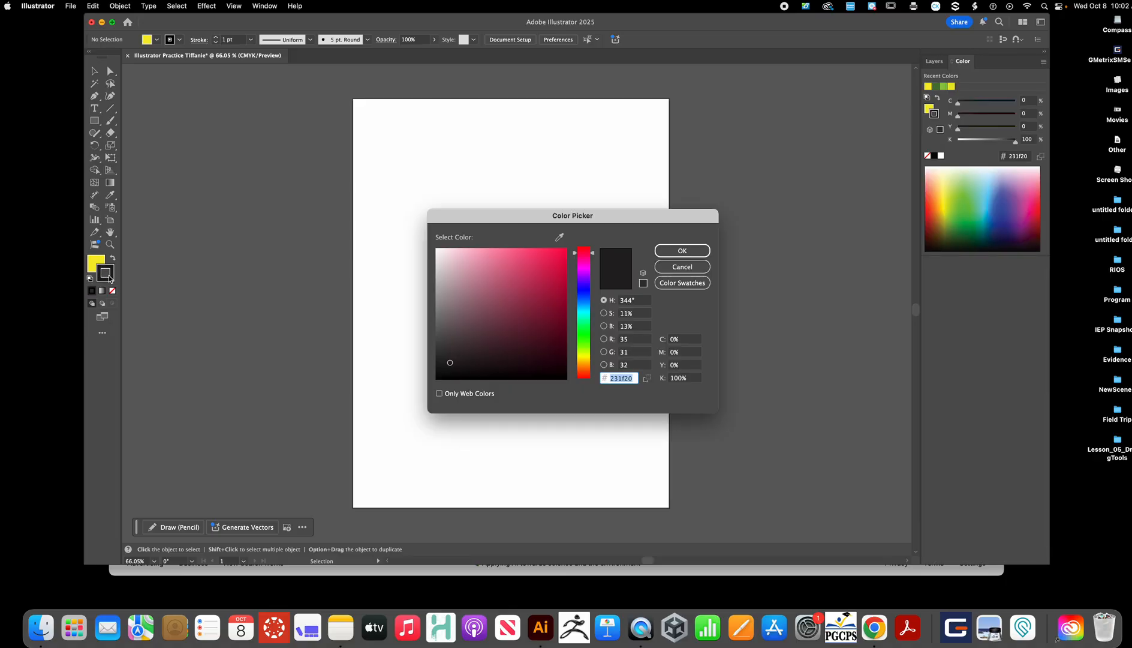
{"action": "left_click", "coordinate": [586, 365]}
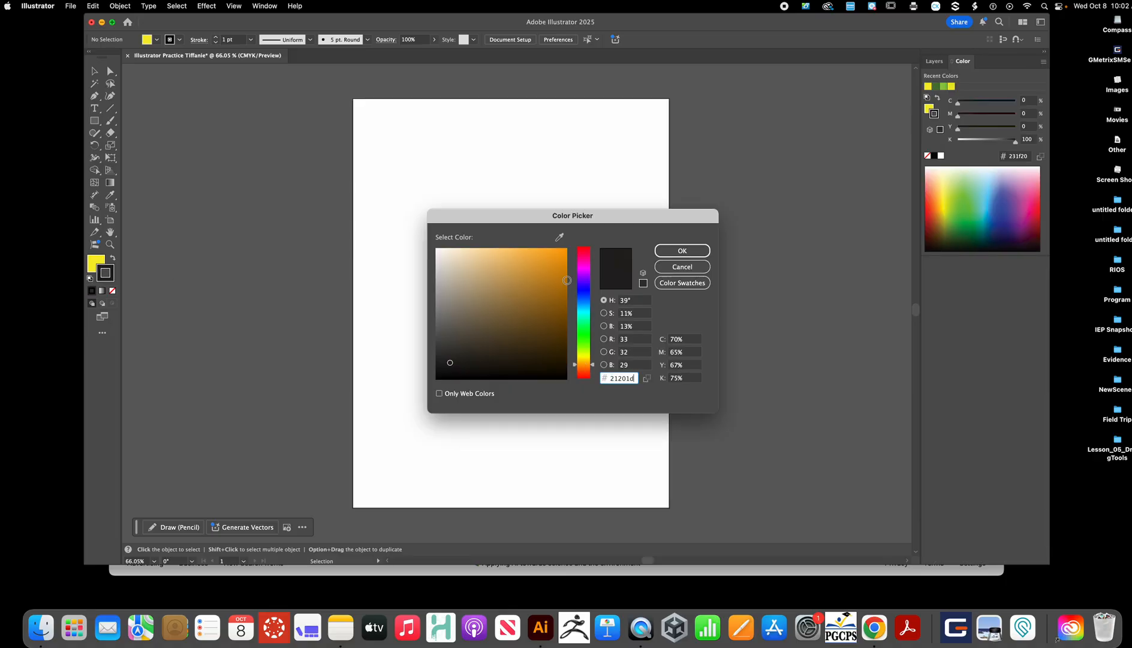
{"action": "left_click", "coordinate": [560, 252]}
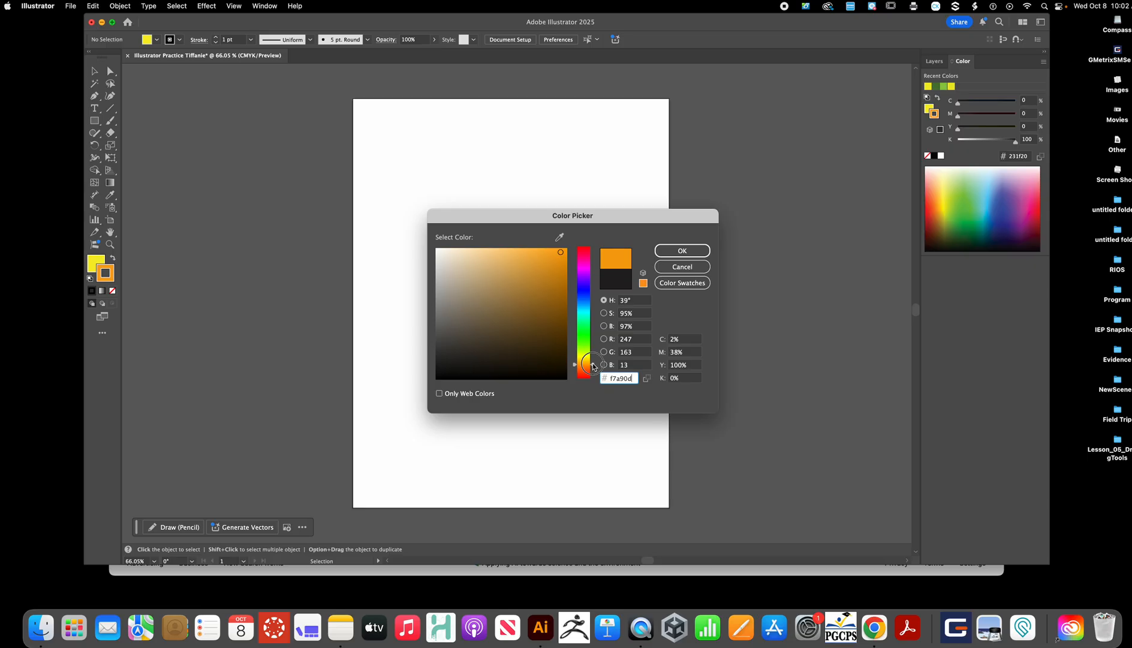
{"action": "left_click", "coordinate": [593, 368]}
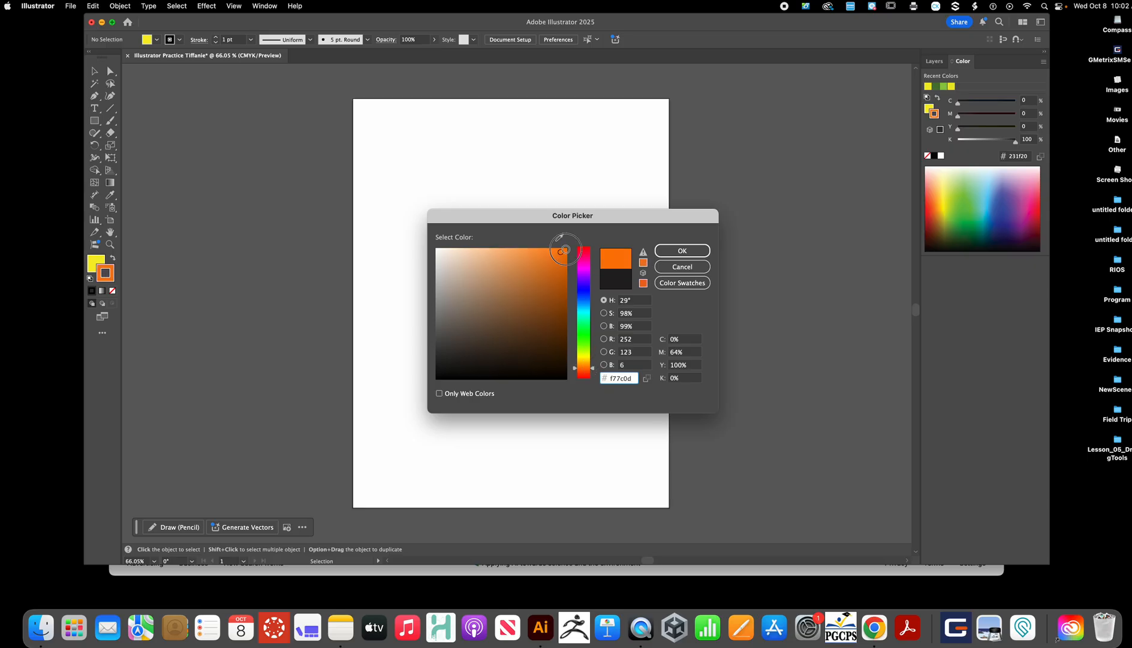
{"action": "left_click", "coordinate": [682, 251]}
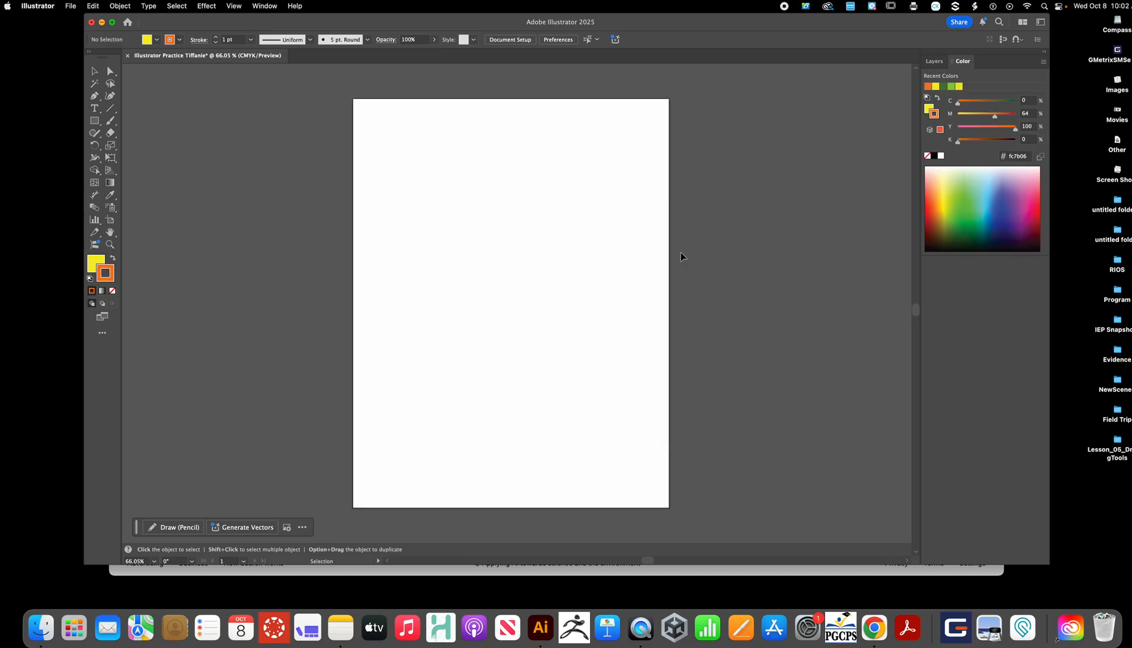
- Draw a tall narrow ellipse about 0.53 in wide and 3.07 in tall near the top of the page with the Ellipse Tool
{"action": "left_click", "coordinate": [94, 122]}
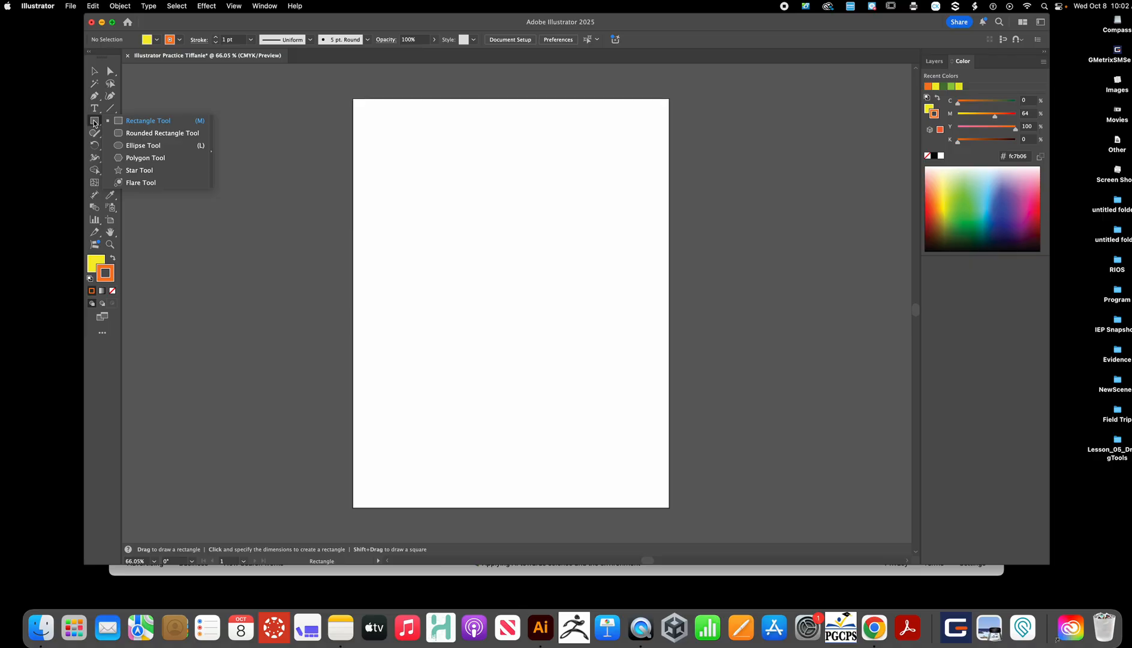
{"action": "left_click", "coordinate": [141, 146]}
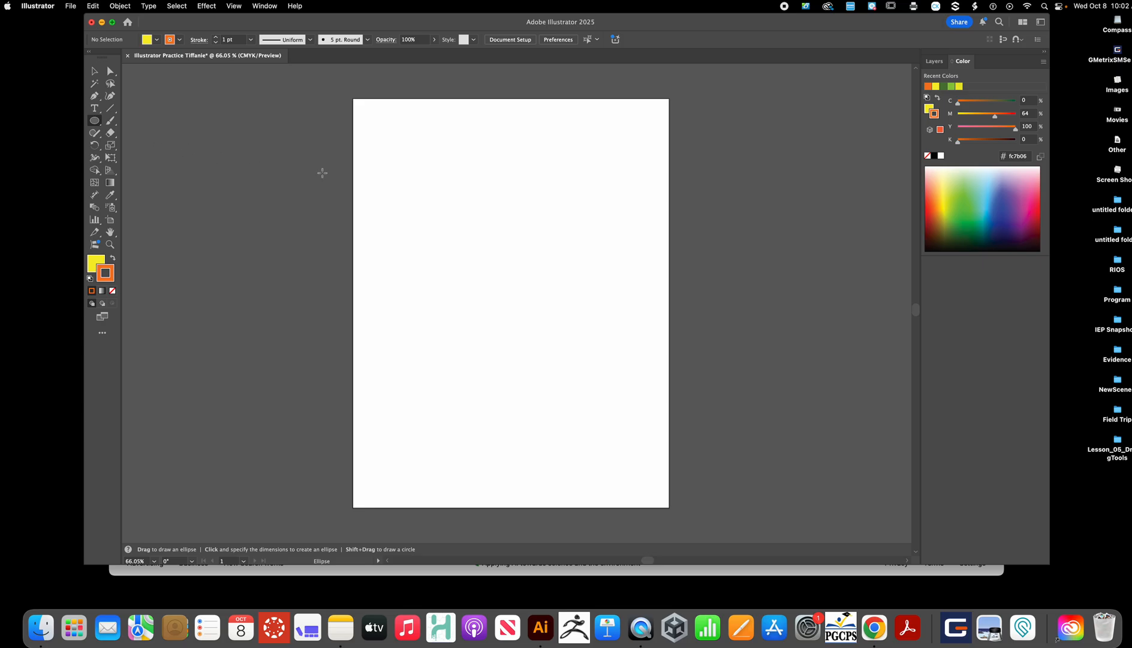
{"action": "left_click", "coordinate": [498, 109]}
{"action": "left_click_drag", "start_coordinate": [499, 110], "coordinate": [518, 224]}
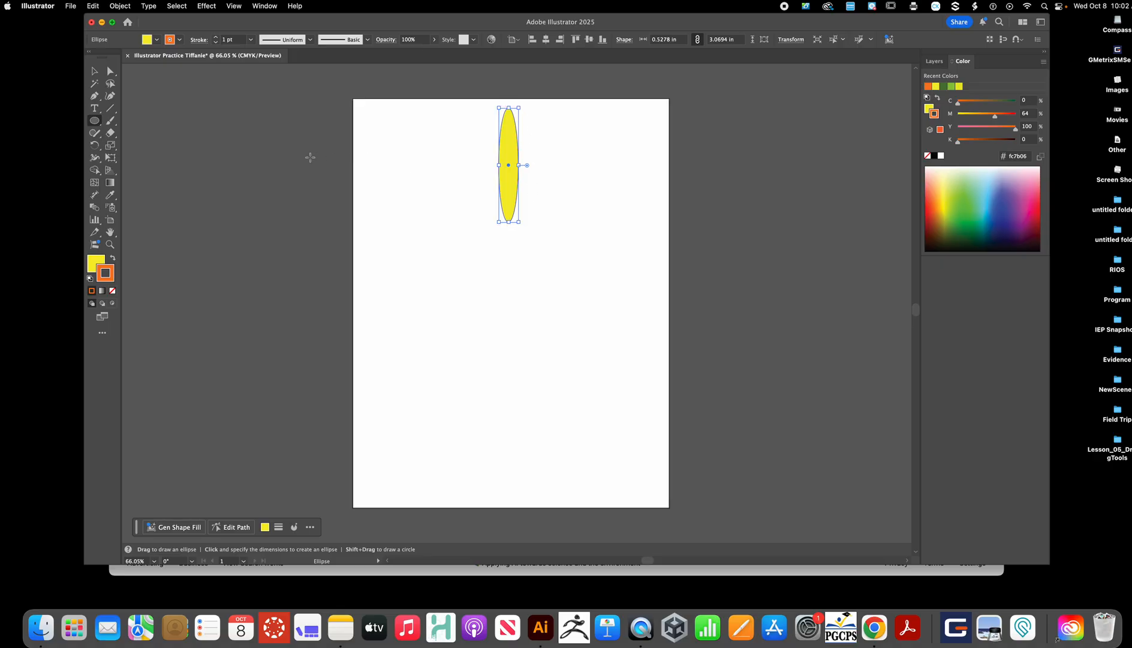
- Try rotating the ellipse with the Rotate tool, then undo the rotation
{"action": "left_click", "coordinate": [95, 147]}
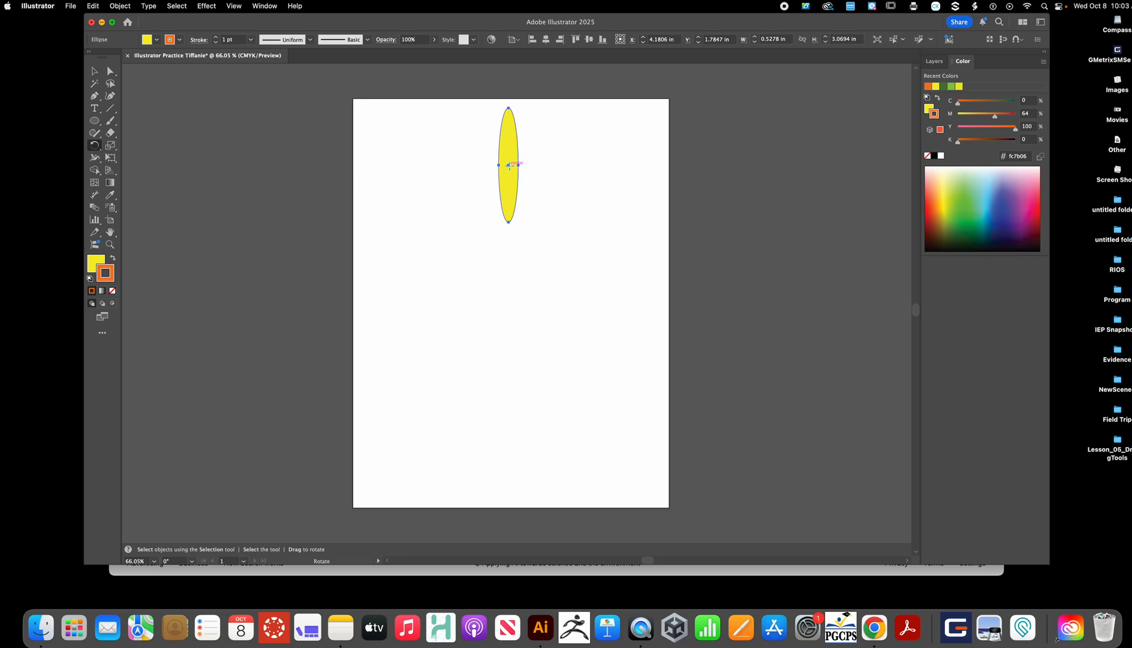
{"action": "key", "text": "super+equal"}
{"action": "key", "text": "super+equal"}
{"action": "key", "text": "super+equal"}
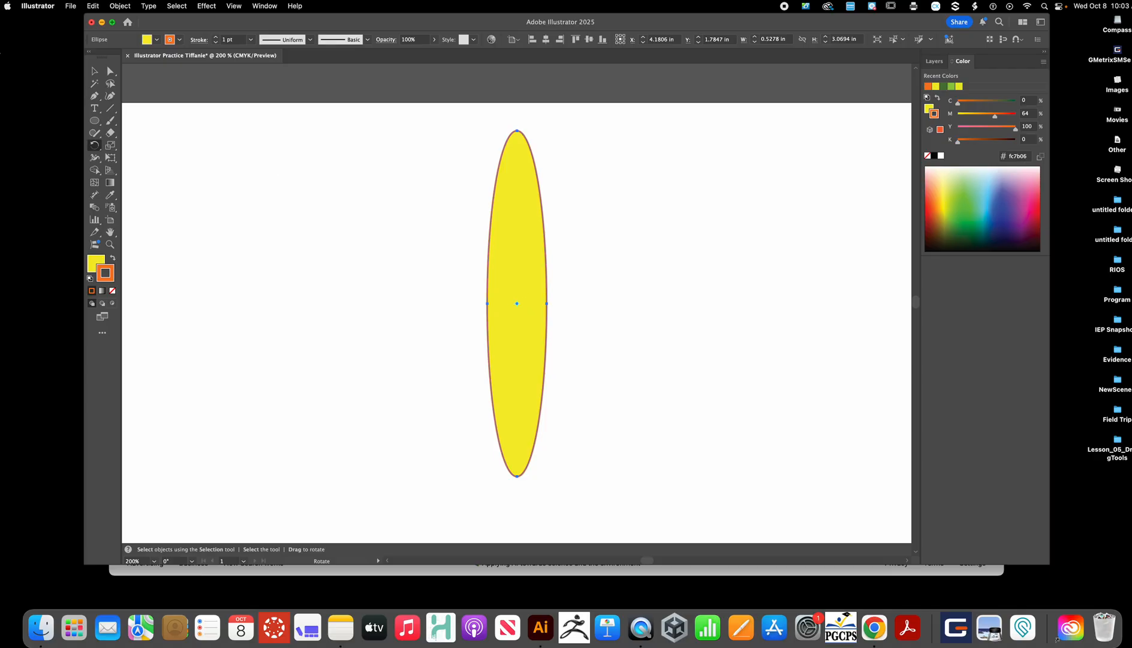
{"action": "left_click_drag", "start_coordinate": [522, 210], "coordinate": [507, 172]}
{"action": "mouse_move", "coordinate": [522, 238]}
{"action": "left_mouse_down"}
{"action": "mouse_move", "coordinate": [592, 190]}
{"action": "mouse_move", "coordinate": [422, 207]}
{"action": "mouse_move", "coordinate": [550, 214]}
{"action": "mouse_move", "coordinate": [498, 225]}
{"action": "mouse_move", "coordinate": [514, 218]}
{"action": "mouse_move", "coordinate": [519, 239]}
{"action": "left_mouse_up"}
{"action": "left_click_drag", "start_coordinate": [508, 377], "coordinate": [514, 333]}
{"action": "key", "text": "v"}
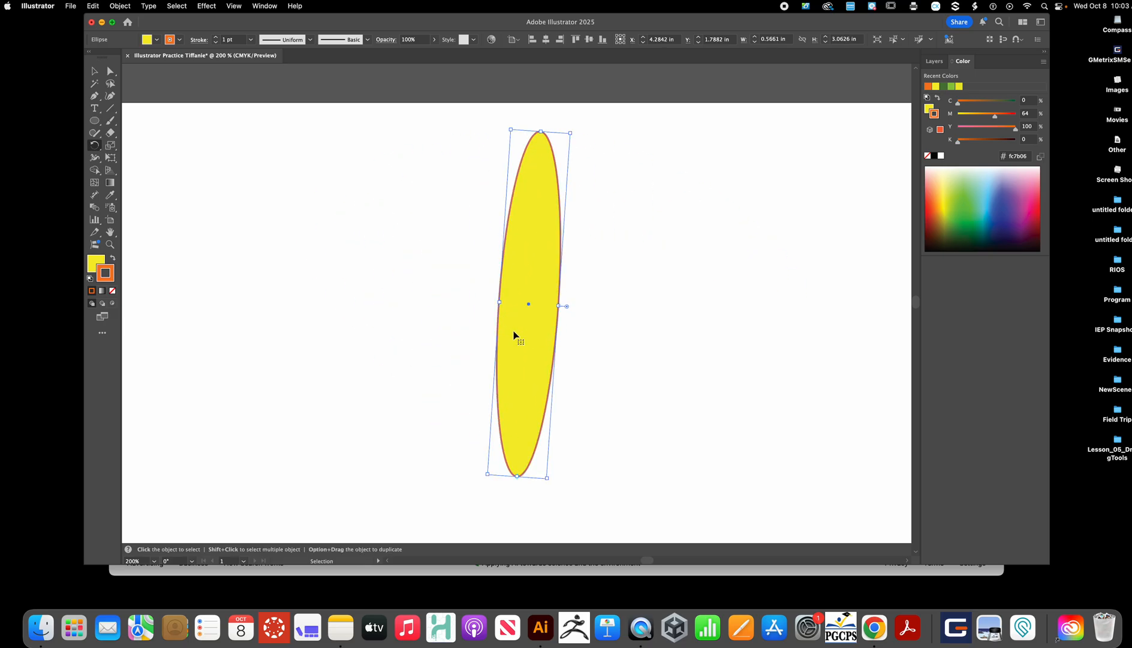
{"action": "key", "text": "super+z"}
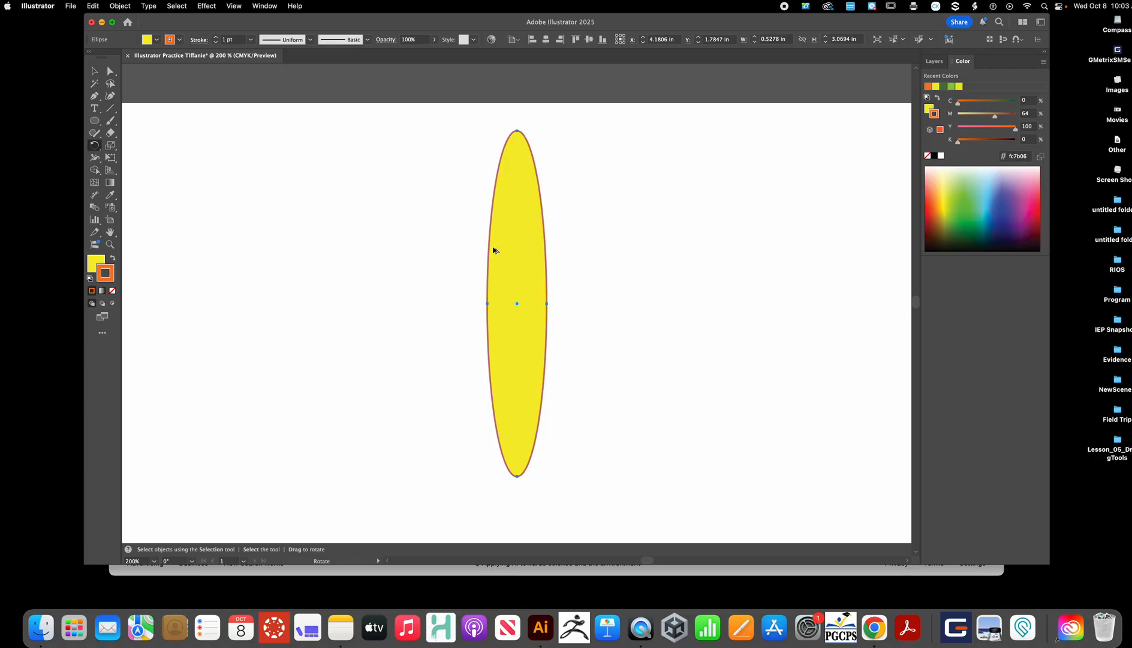
- Rotate a copy of the ellipse around its center and repeat the transform five times to form a flower of petals
{"action": "left_click_drag", "start_coordinate": [497, 240], "coordinate": [460, 238]}
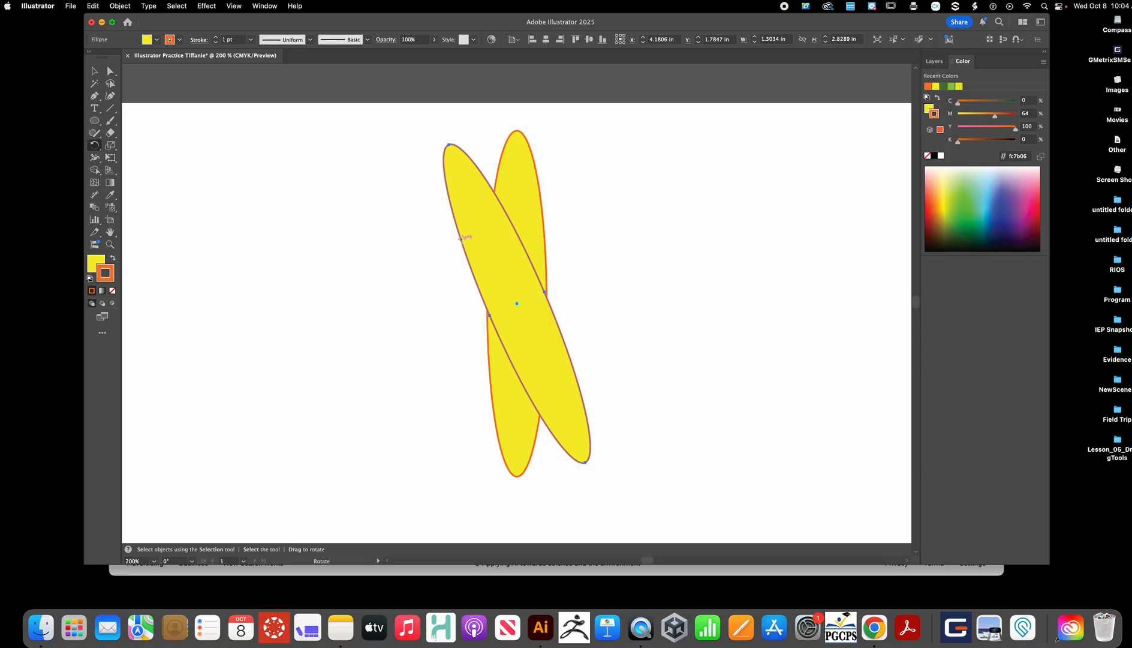
{"action": "key", "text": "super+c"}
{"action": "key", "text": "super"}
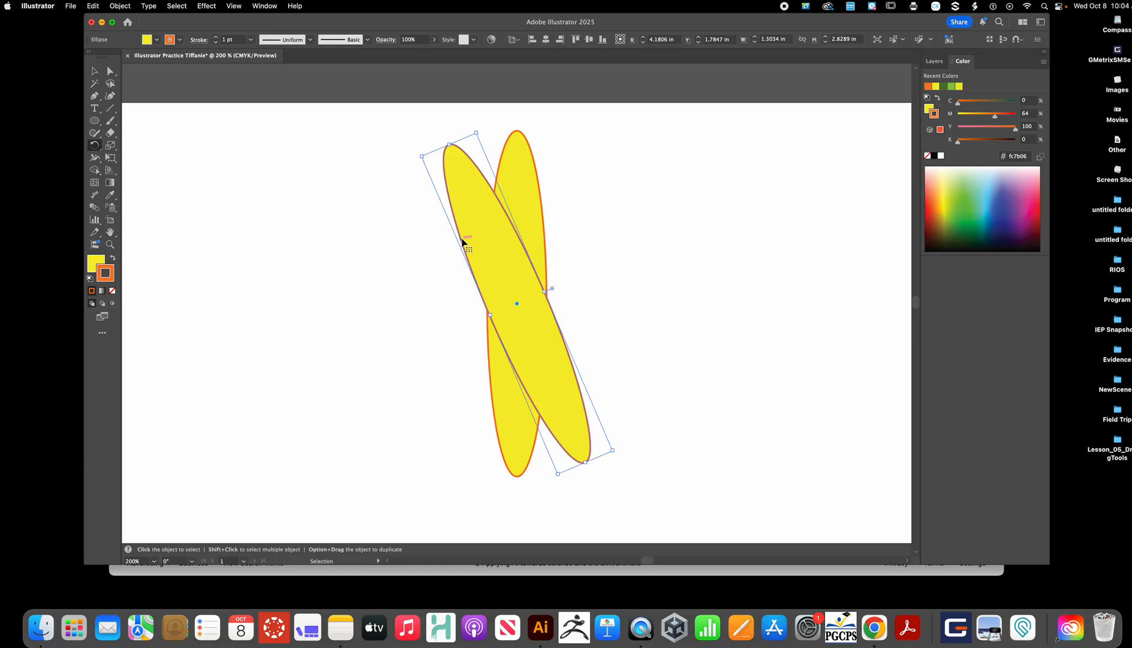
{"action": "key", "text": "super+d"}
{"action": "key", "text": "super+d"}
{"action": "key", "text": "super+d"}
{"action": "key", "text": "super+d"}
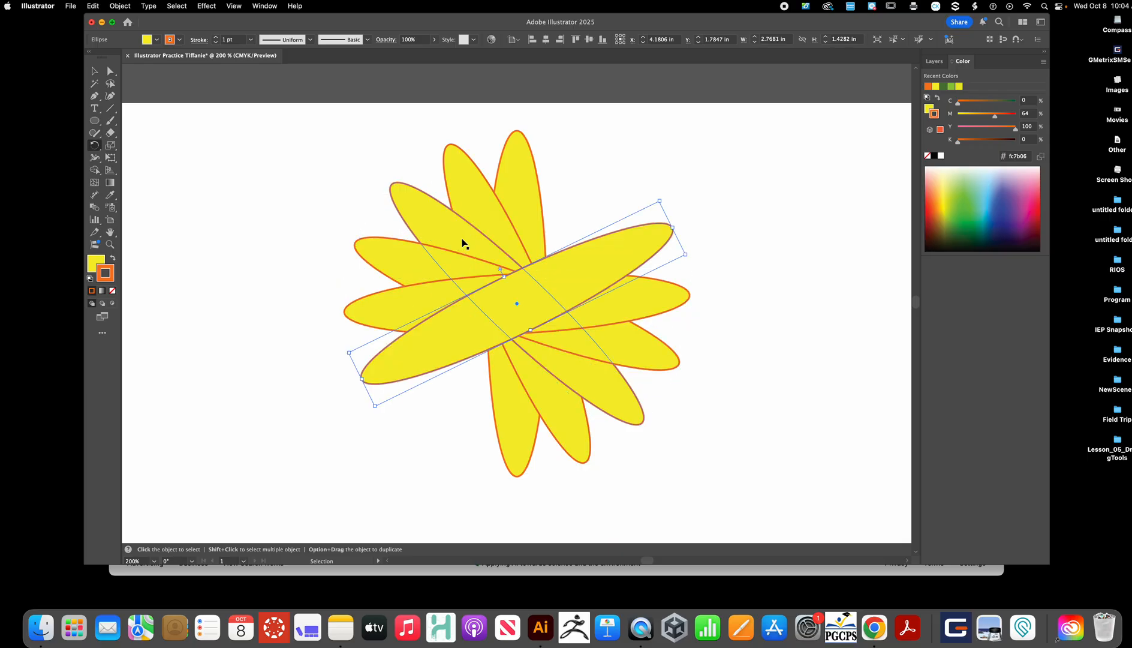
{"action": "key", "text": "super+d"}
{"action": "key", "text": "super+d"}
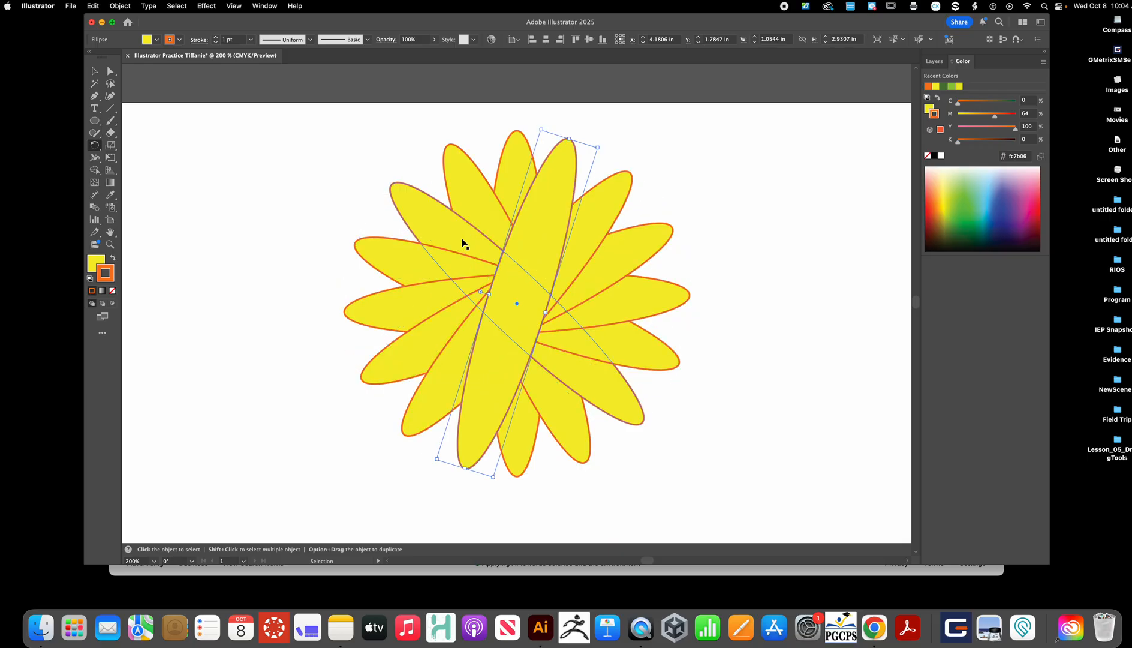
- Select all the petal ellipses and turn them into a Live Paint group with the Live Paint Bucket
{"action": "key", "text": "r"}
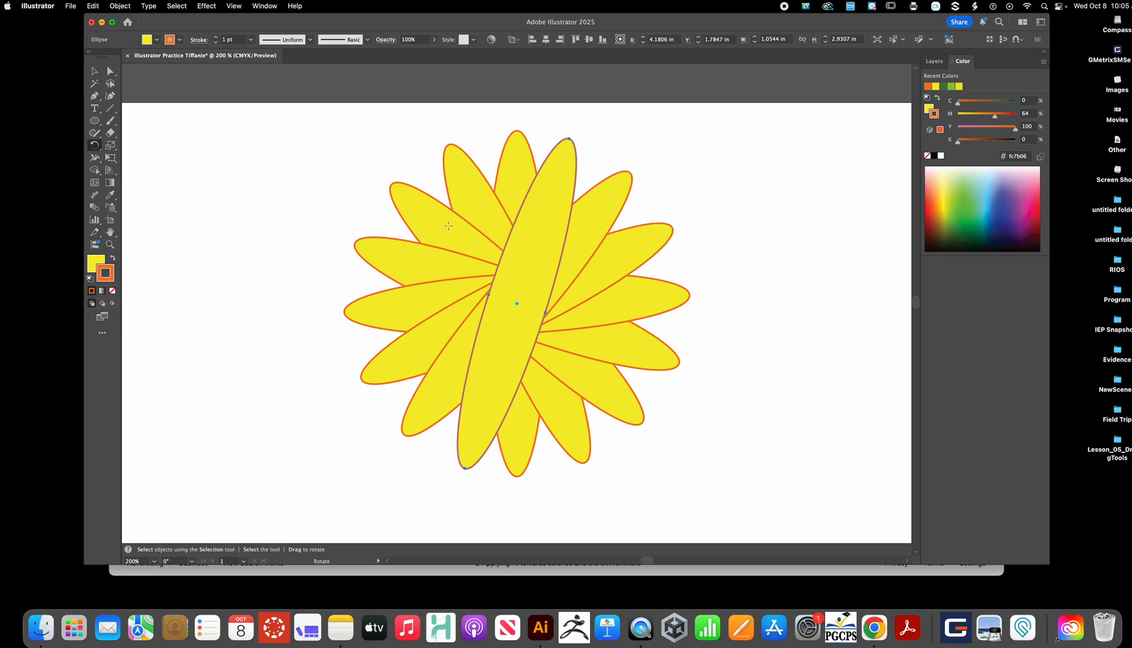
{"action": "key", "text": "k"}
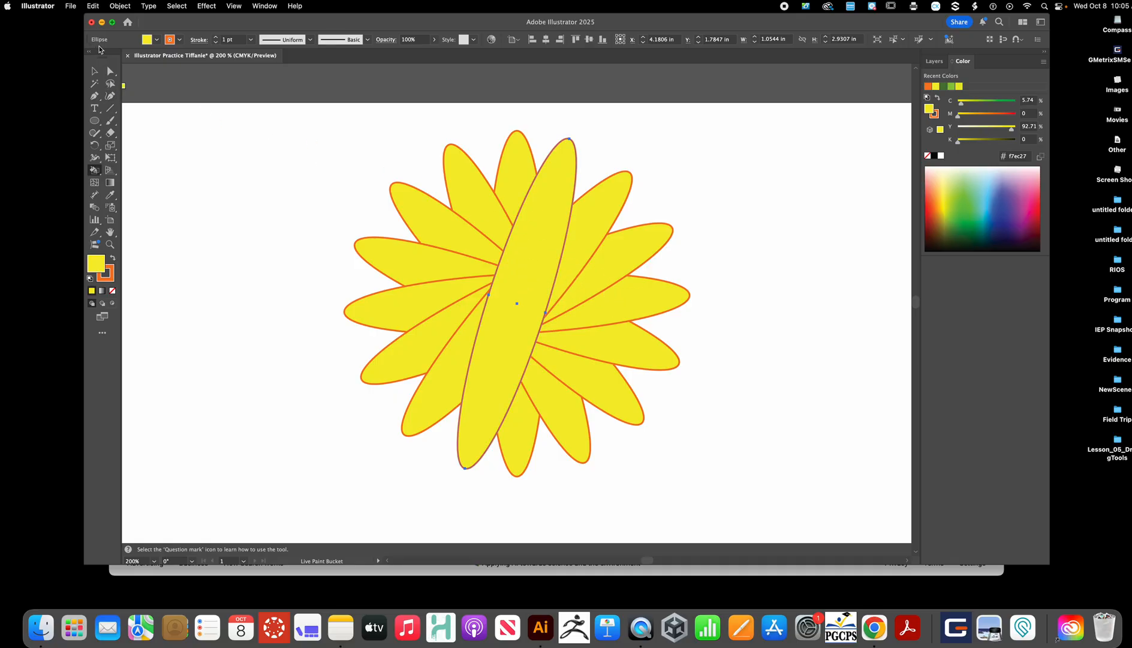
{"action": "left_click", "coordinate": [93, 71]}
{"action": "left_click", "coordinate": [299, 135]}
{"action": "left_click_drag", "start_coordinate": [298, 120], "coordinate": [716, 366]}
{"action": "scroll", "coordinate": [715, 367], "scroll_direction": "up", "scroll_amount": 5}
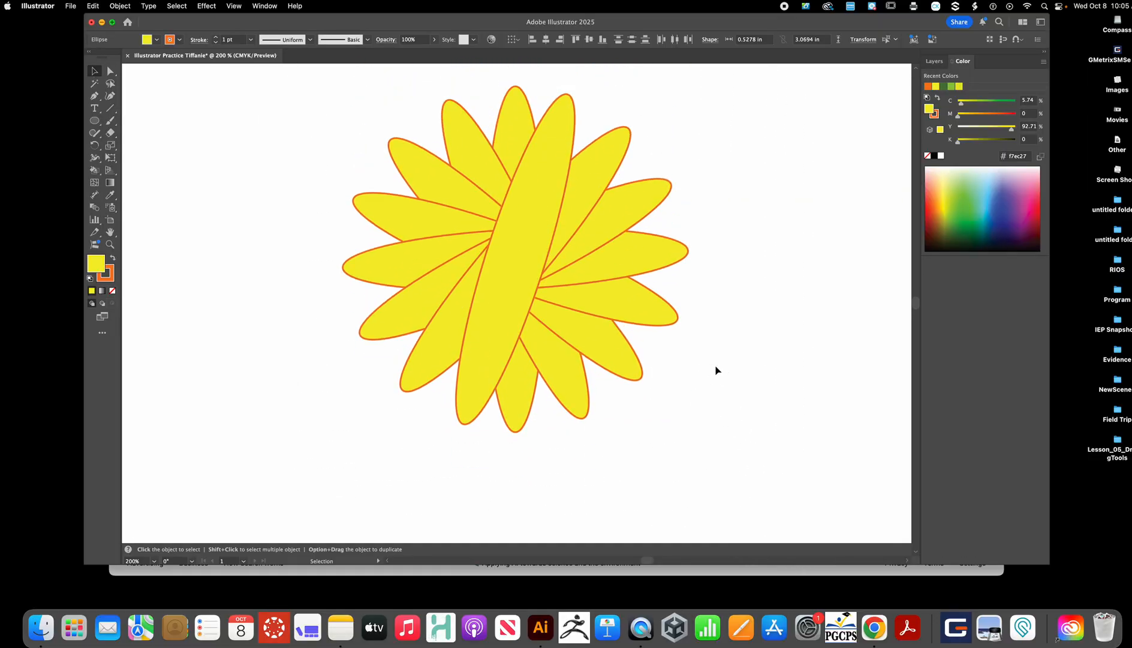
{"action": "scroll", "coordinate": [716, 370], "scroll_direction": "up", "scroll_amount": 2}
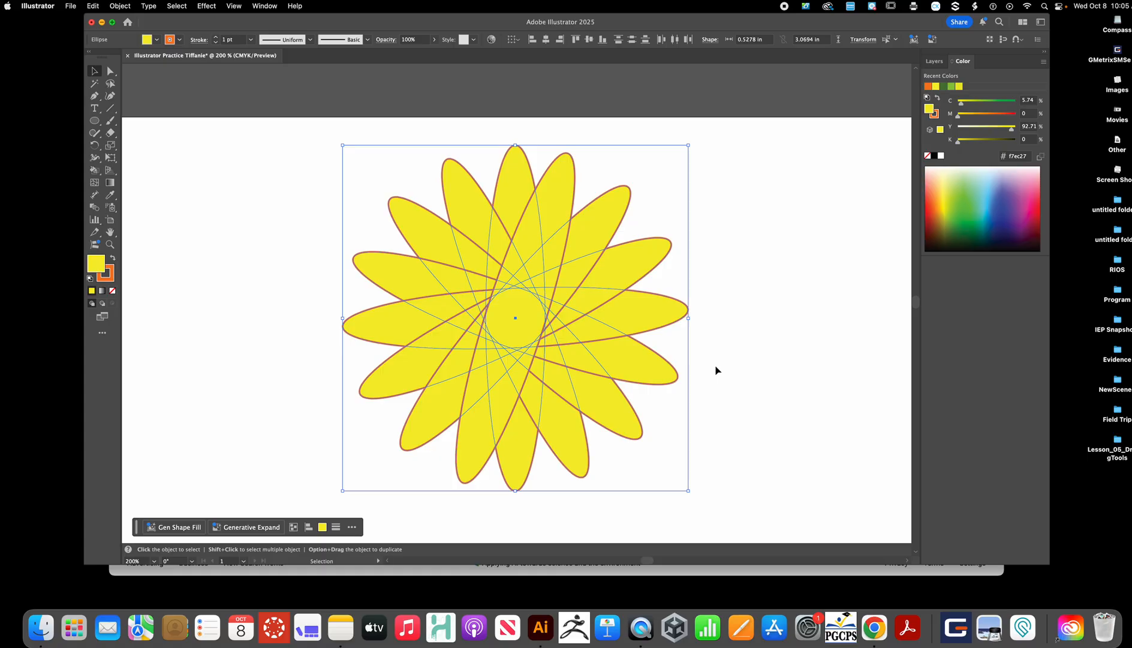
{"action": "key", "text": "k"}
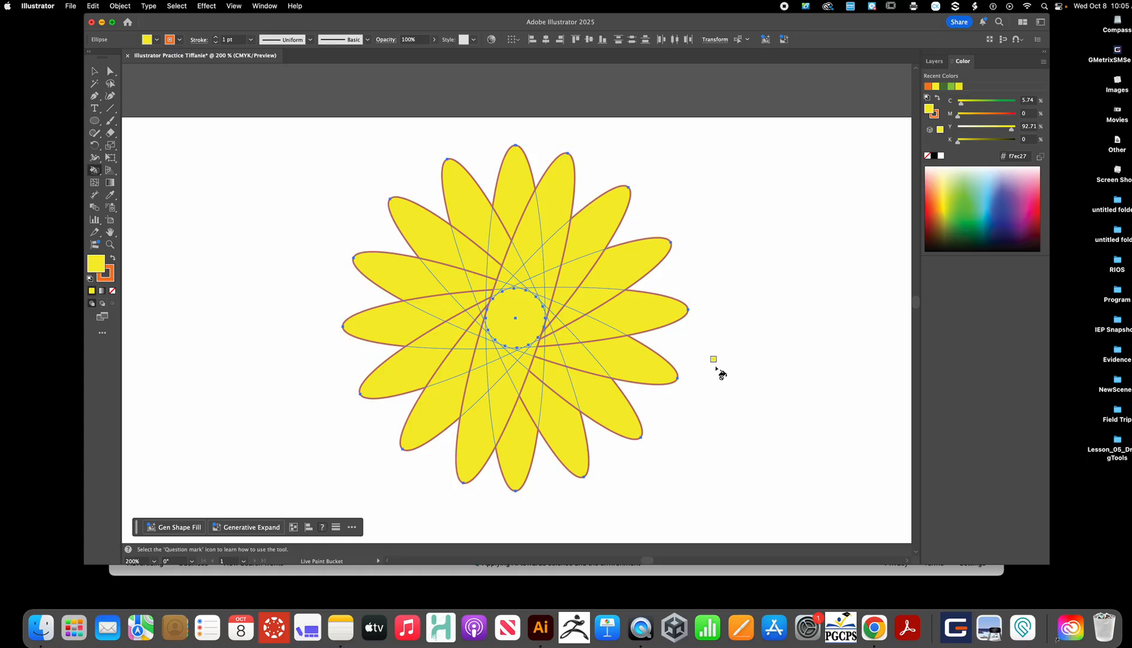
{"action": "left_click", "coordinate": [640, 324]}
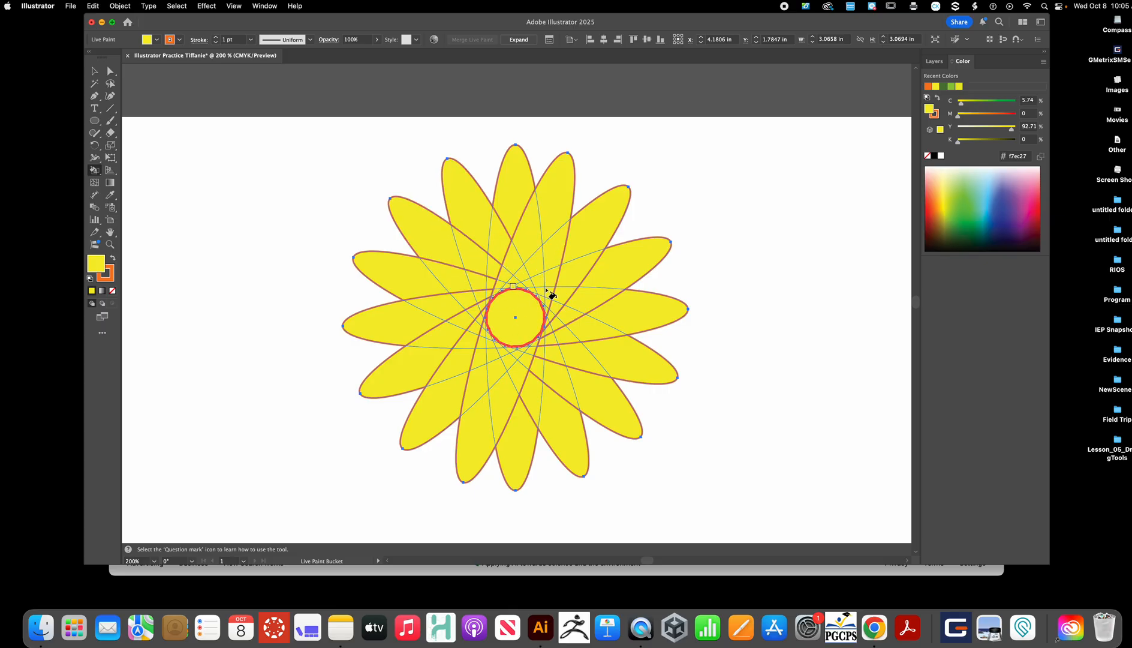
- Pick a green fill color 6fbe44 from the color spectrum
{"action": "left_click", "coordinate": [970, 206]}
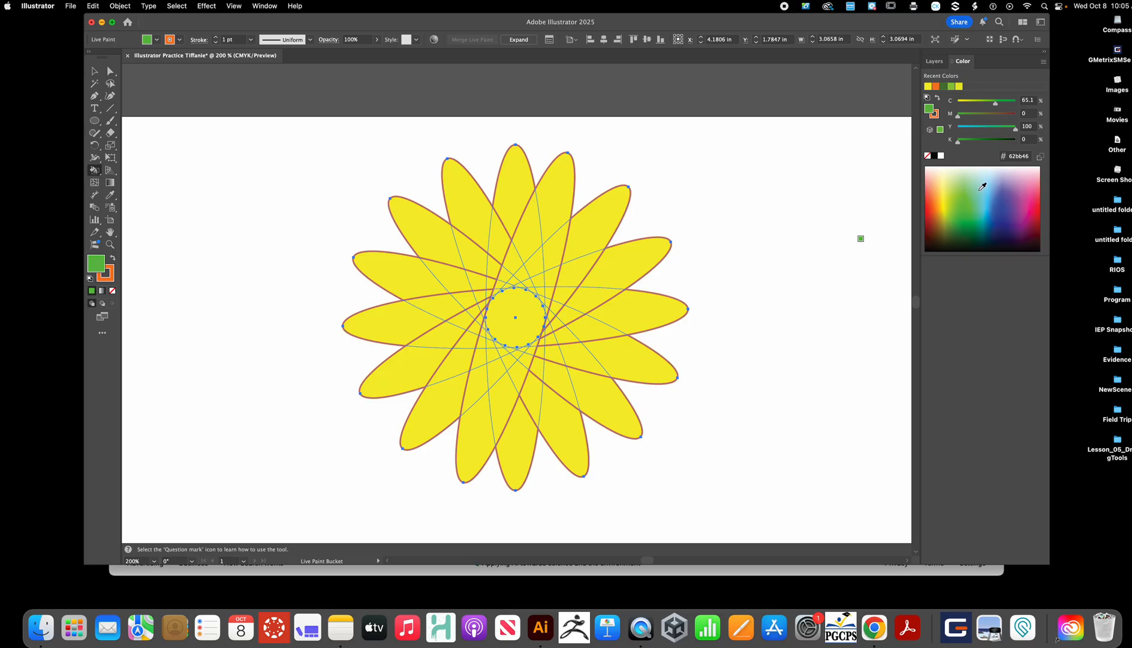
{"action": "left_click", "coordinate": [988, 203]}
{"action": "left_click", "coordinate": [944, 202]}
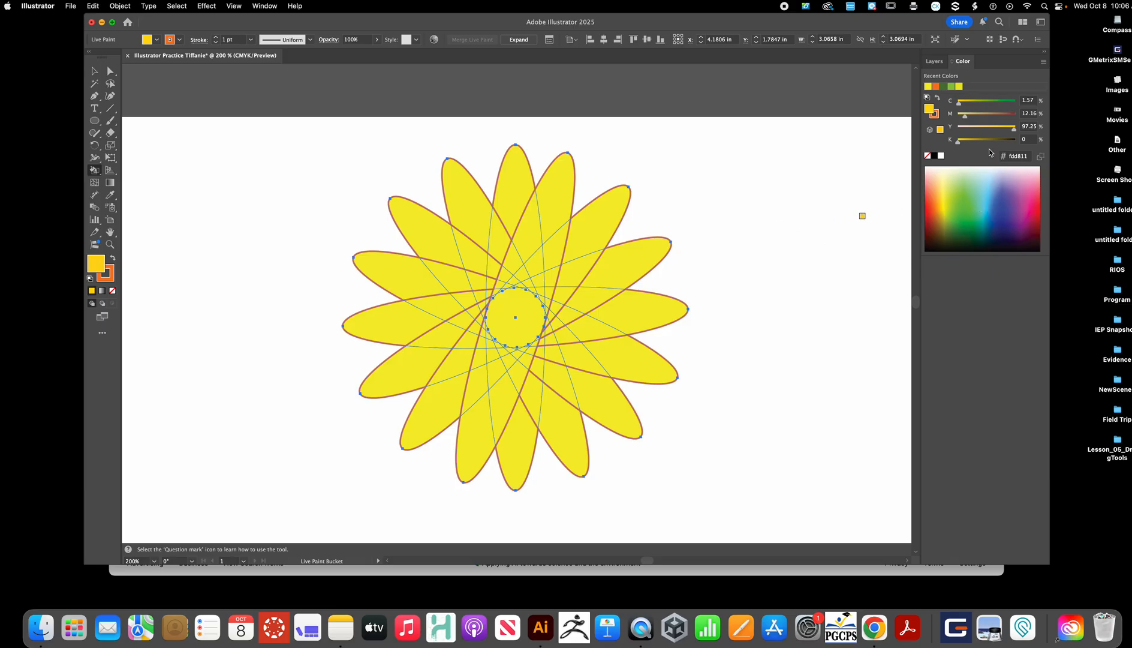
{"action": "mouse_move", "coordinate": [961, 64]}
{"action": "left_mouse_down"}
{"action": "mouse_move", "coordinate": [957, 94]}
{"action": "mouse_move", "coordinate": [958, 61]}
{"action": "left_mouse_up"}
{"action": "left_click", "coordinate": [968, 198]}
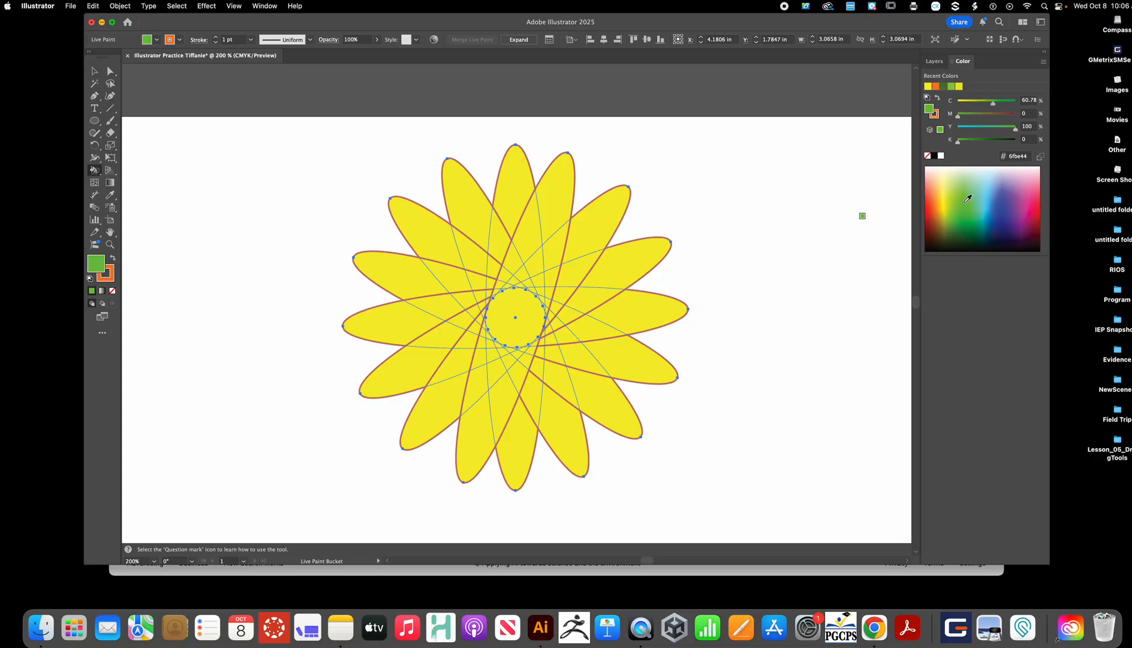
- Fill alternating petal regions around the flower with green using the Live Paint Bucket
{"action": "scroll", "coordinate": [539, 216], "scroll_direction": "up", "scroll_amount": 1}
{"action": "left_click", "coordinate": [541, 205]}
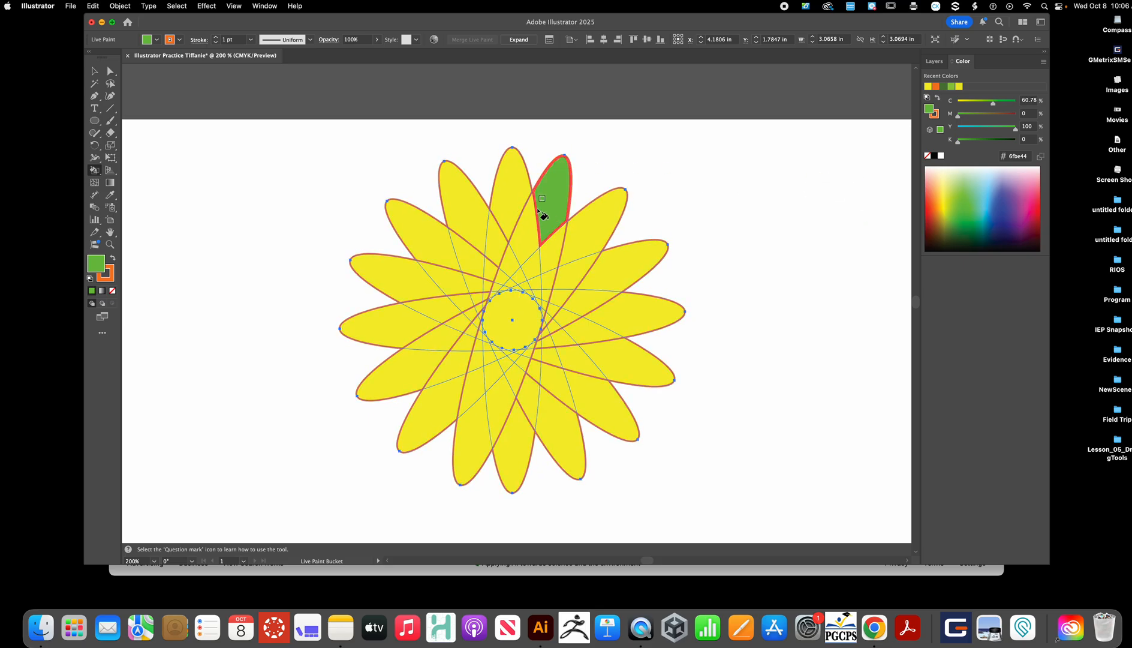
{"action": "scroll", "coordinate": [474, 225], "scroll_direction": "up", "scroll_amount": 1}
{"action": "left_click", "coordinate": [474, 226]}
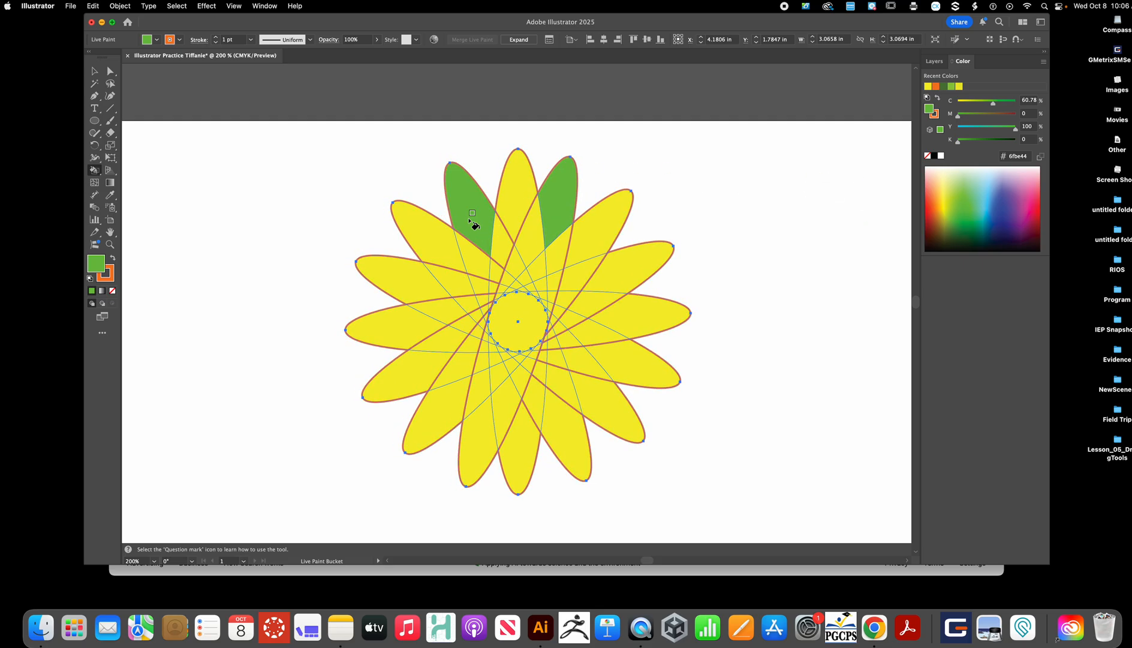
{"action": "left_click", "coordinate": [412, 272]}
{"action": "left_click", "coordinate": [422, 369]}
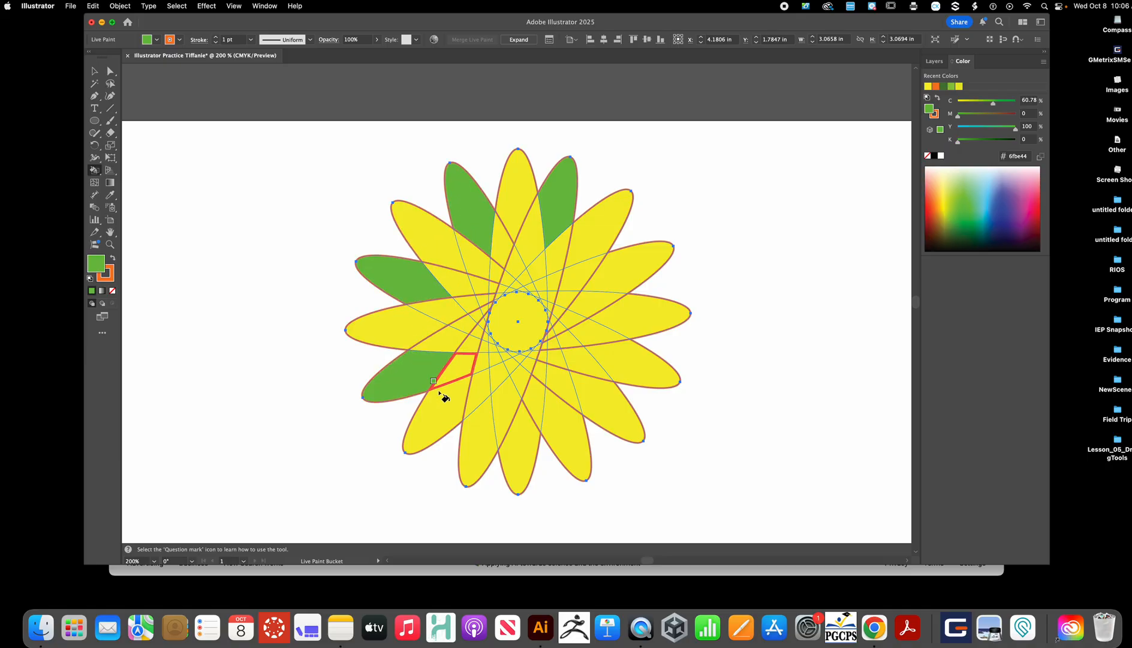
{"action": "left_click", "coordinate": [481, 431]}
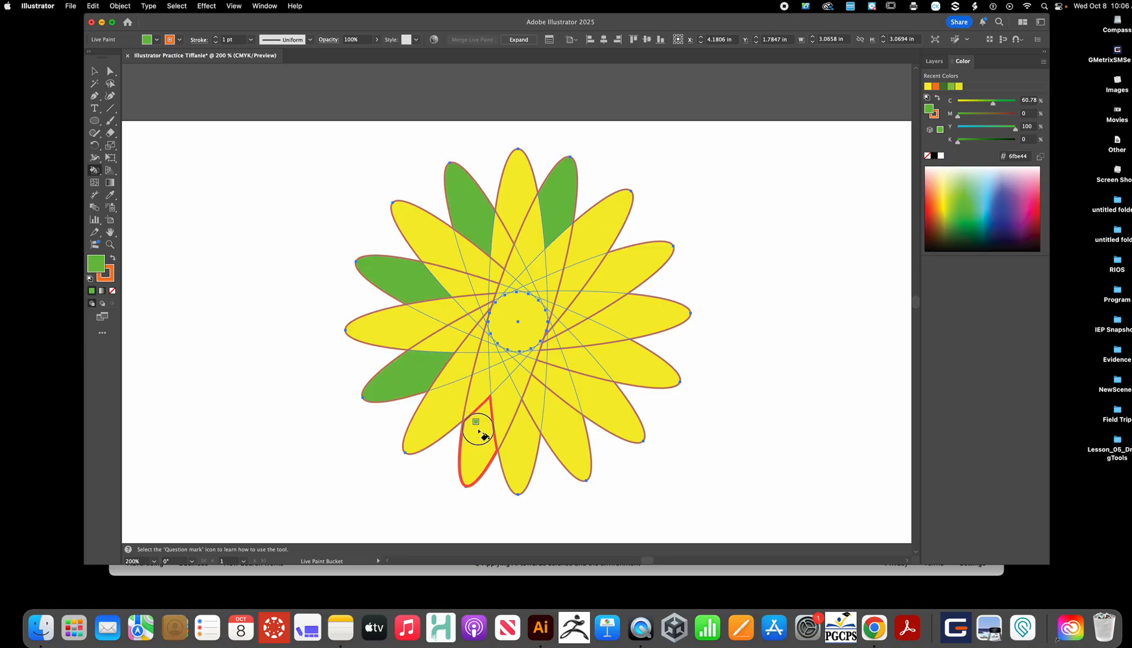
{"action": "left_click", "coordinate": [569, 435]}
{"action": "left_click", "coordinate": [655, 372]}
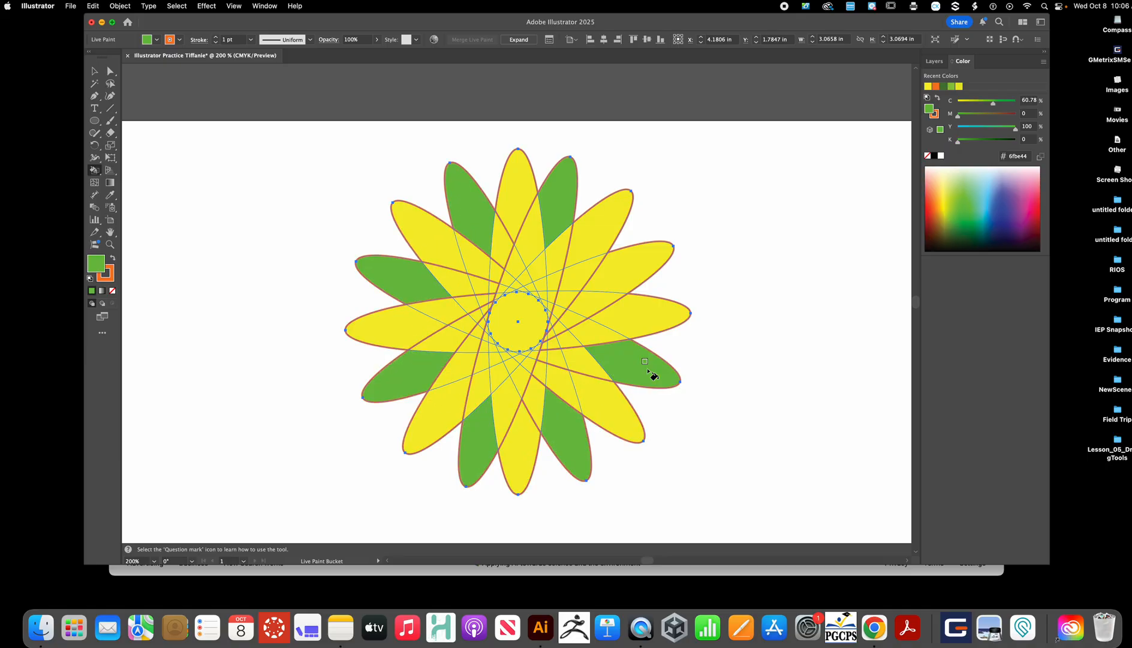
{"action": "left_click", "coordinate": [638, 268]}
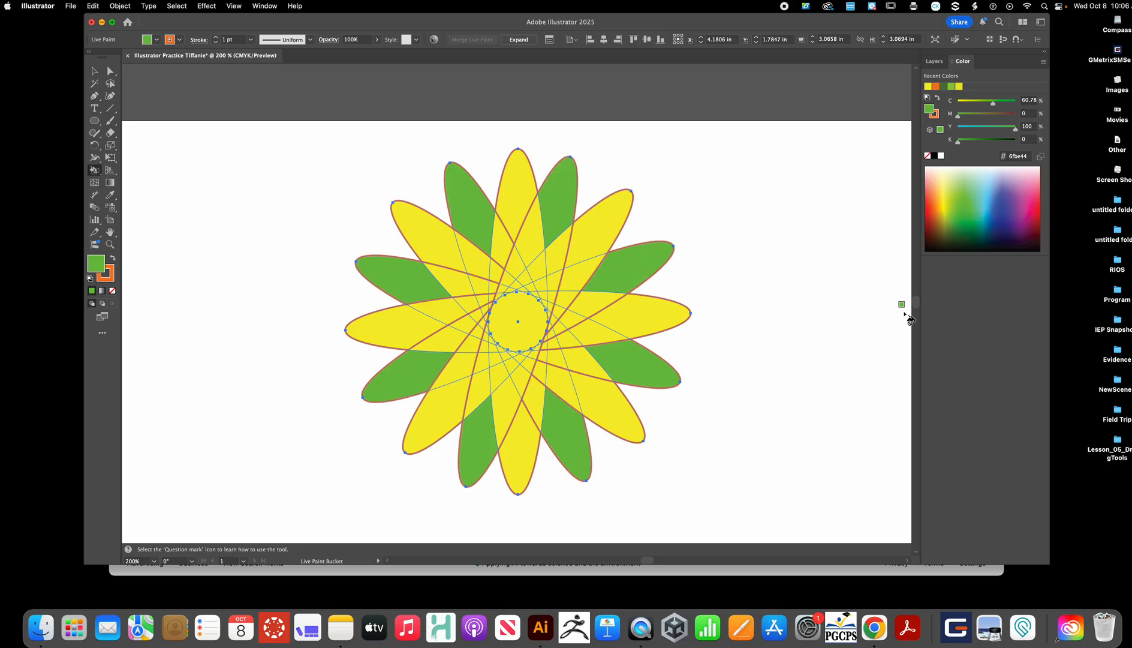